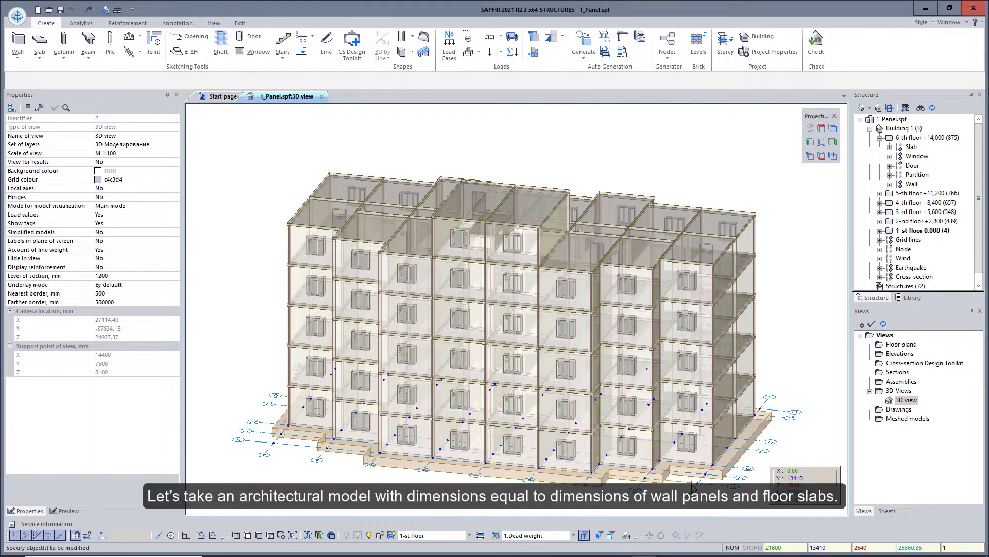
Step: View the structural-analytical model of the panel building and return to the architectural model
left_click(308, 535)
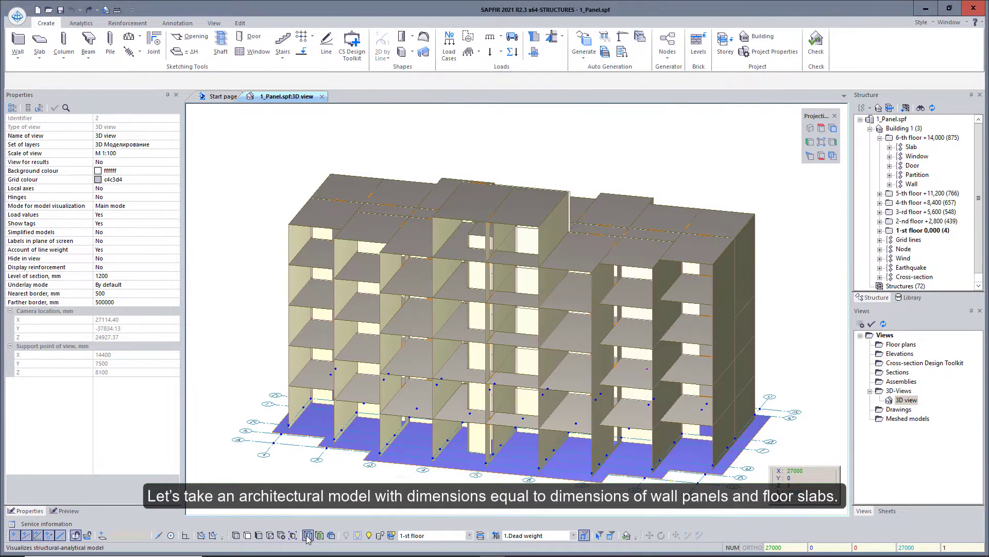
mouse_move(427, 485)
middle_mouse_down()
mouse_move(487, 498)
mouse_move(417, 497)
middle_mouse_up()
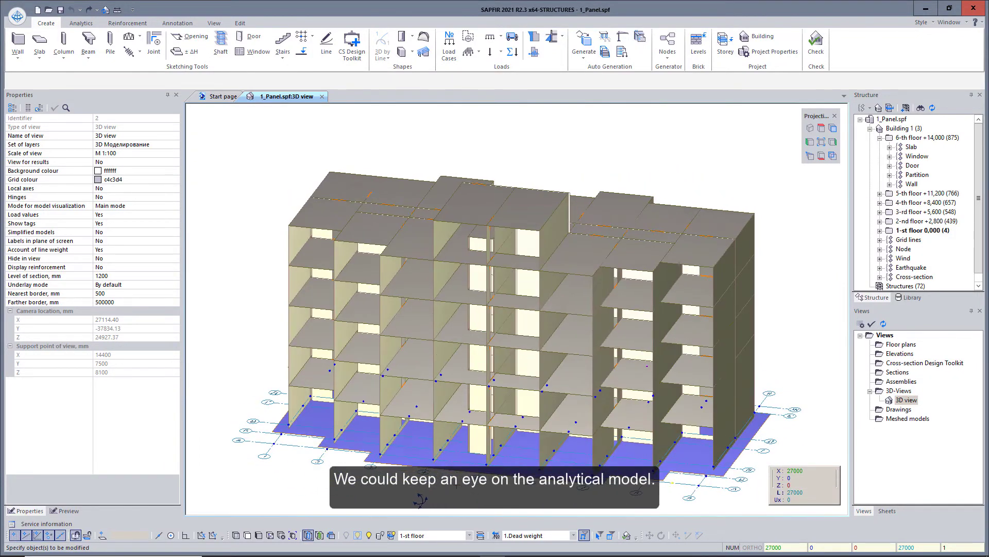
left_click(307, 535)
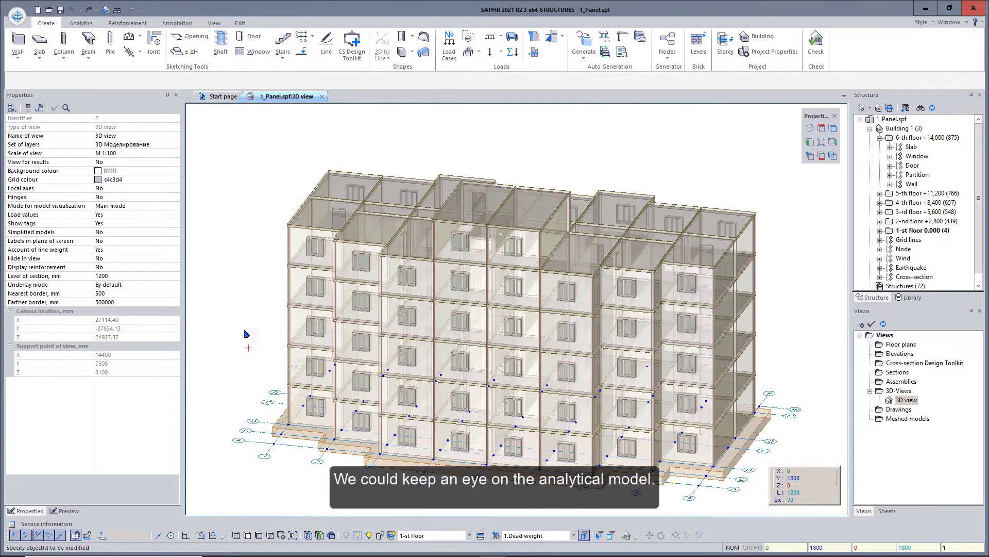
Step: Isolate the 6-th floor and use the joint cutting tool to make two cuts across the slab between axes 5 and 6
left_click(154, 46)
left_click(154, 62)
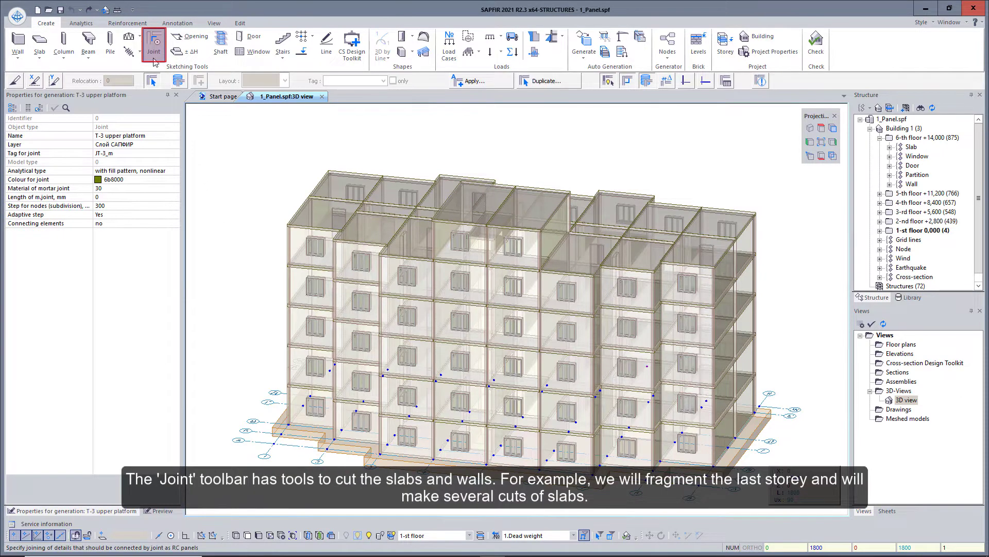
left_click(15, 81)
left_click(42, 84)
left_click(421, 535)
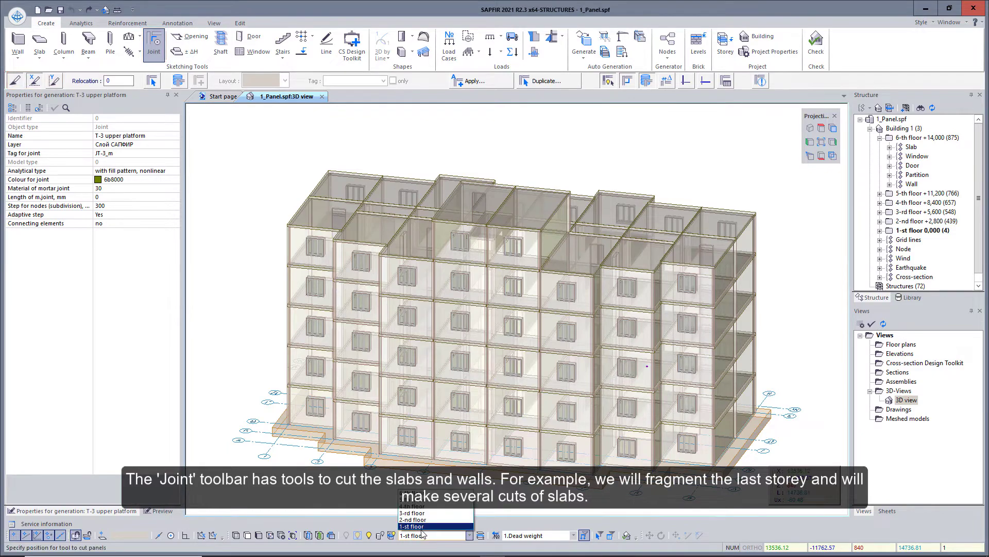
left_click(412, 493)
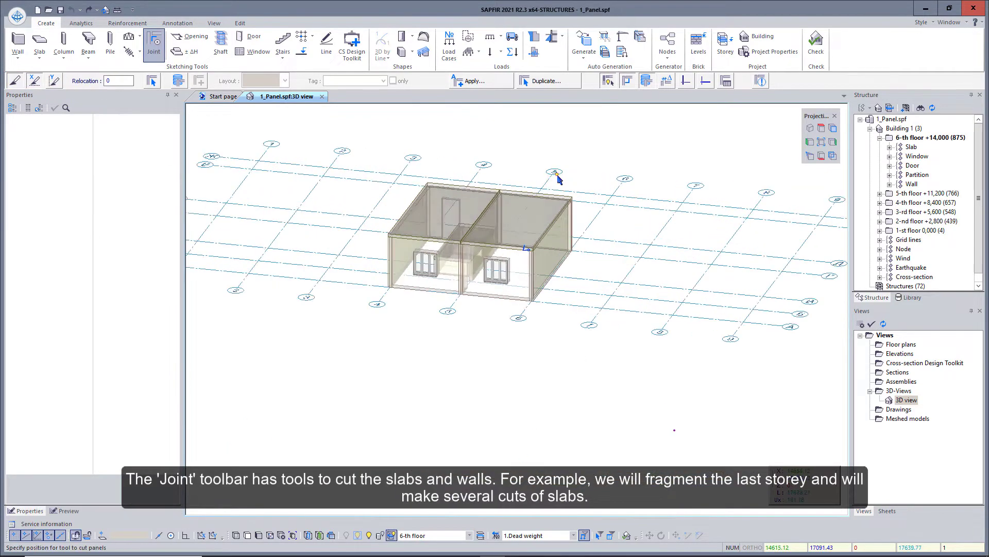
scroll(515, 176, "up", 4)
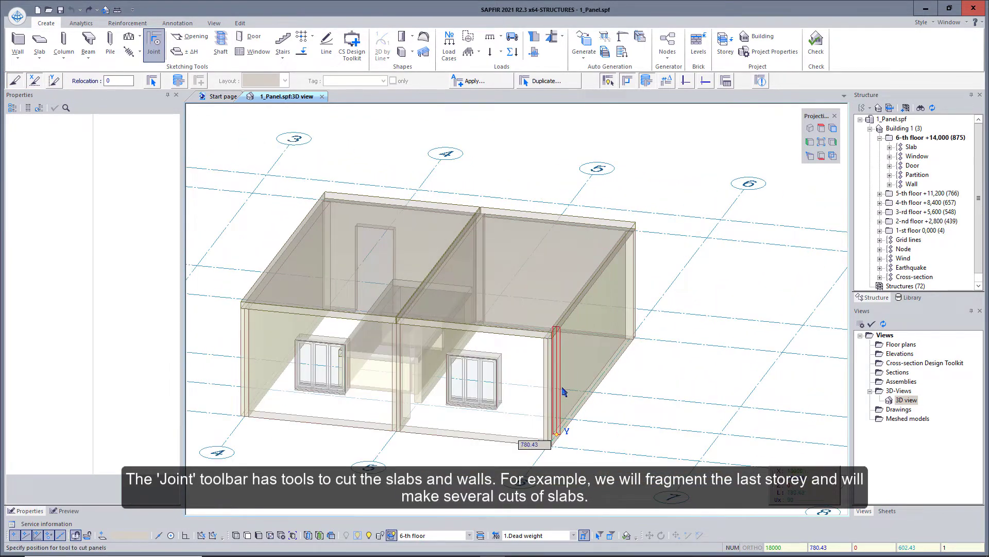
left_click(554, 296)
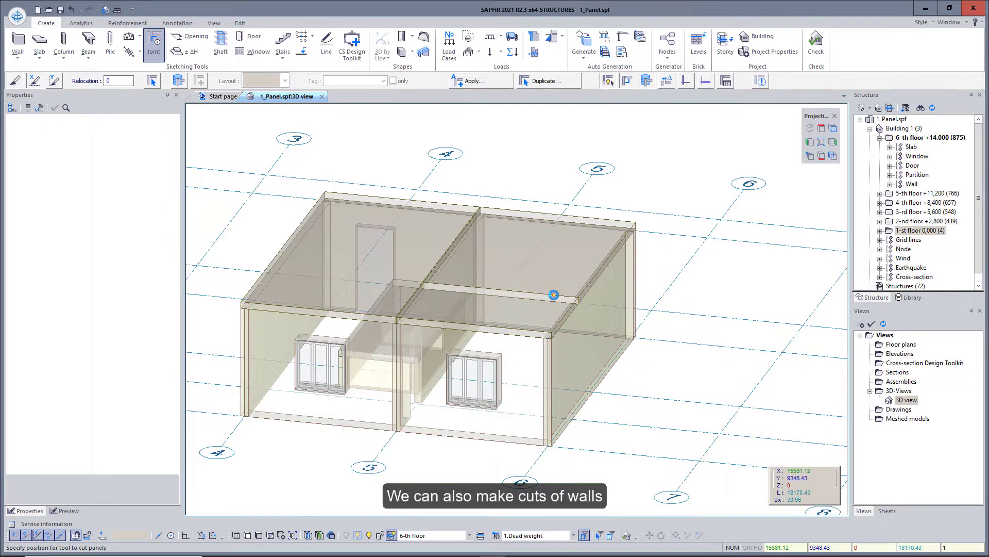
left_click(575, 264)
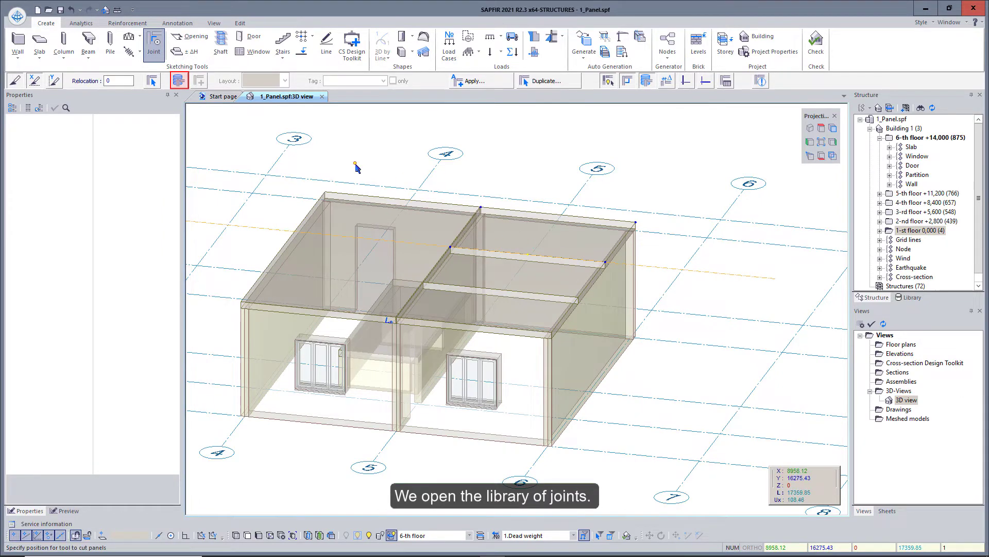
Step: Leave the panel cutting mode and display all storeys of the building again
left_click(31, 82)
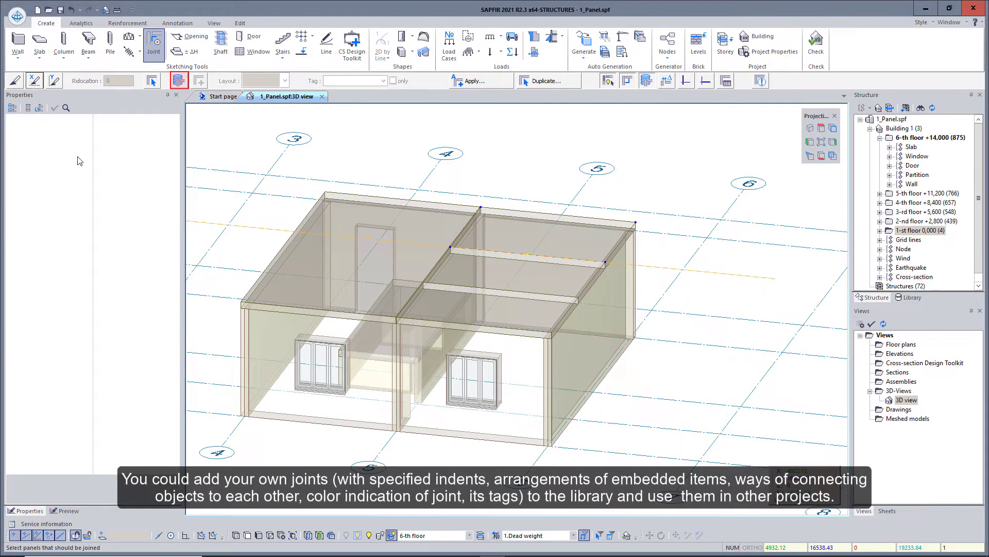
left_click(392, 538)
scroll(462, 358, "down", 4)
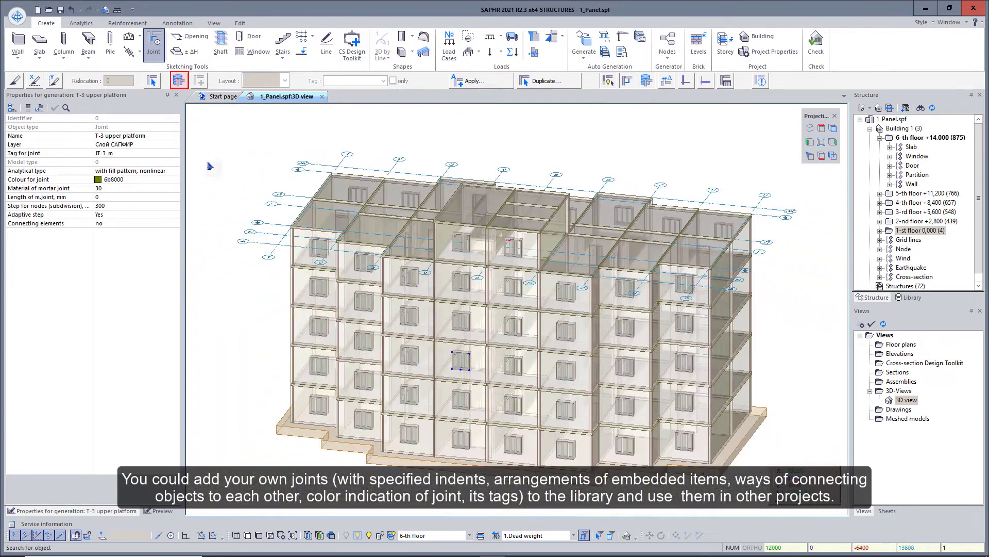
Step: Browse the wall joints in the project's library of joints and choose the L-shape joint of walls JL-2_m
left_click(179, 81)
left_click_drag(252, 97, 418, 97)
left_click_drag(384, 274, 382, 405)
left_click(259, 113)
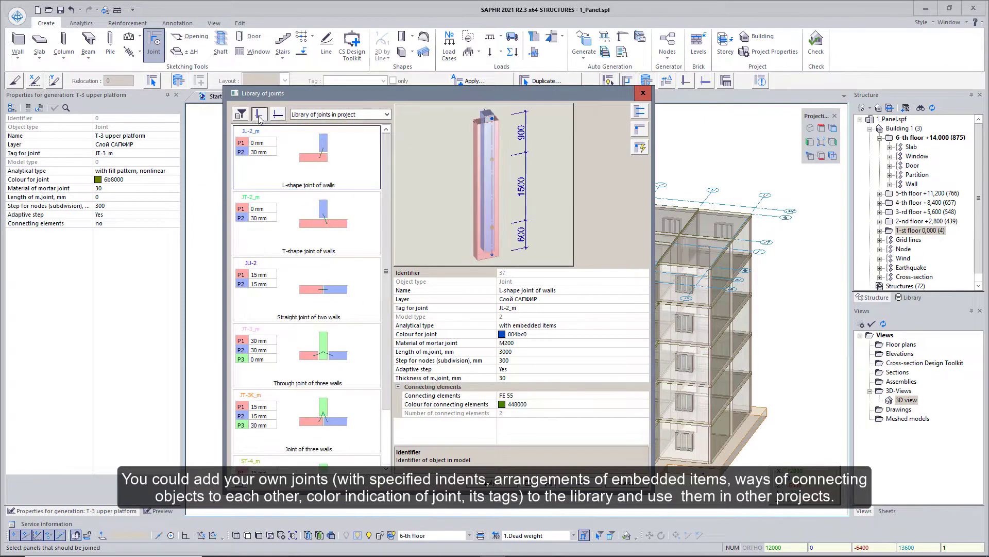
left_click_drag(388, 151, 388, 178)
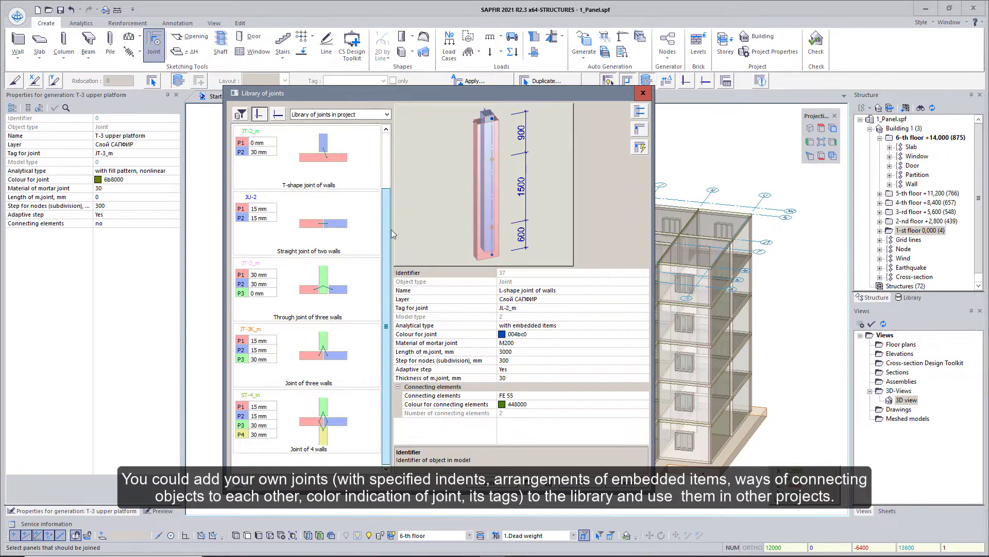
left_click(590, 489)
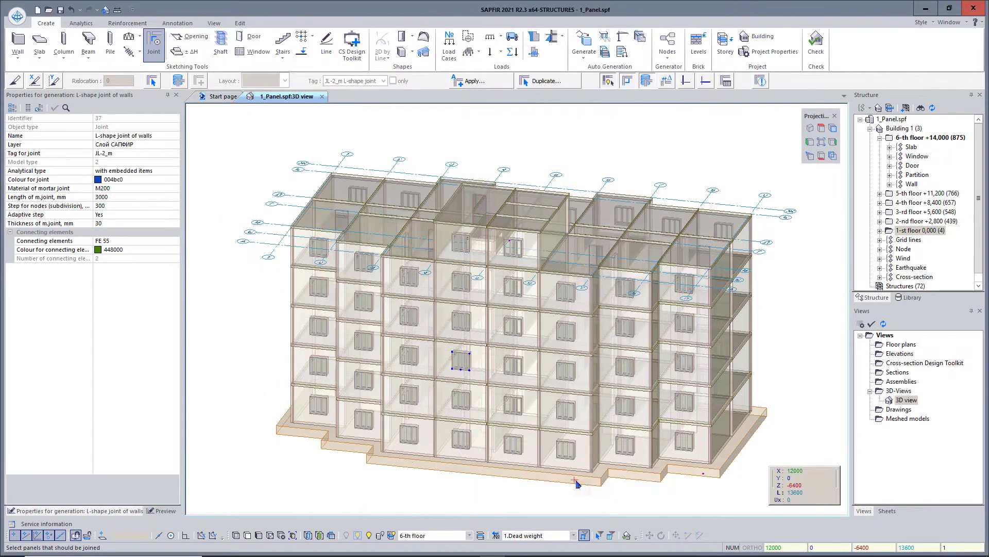
Step: Make the 1-st floor current and place a platform joint of external walls along the top of its end wall
left_click(152, 81)
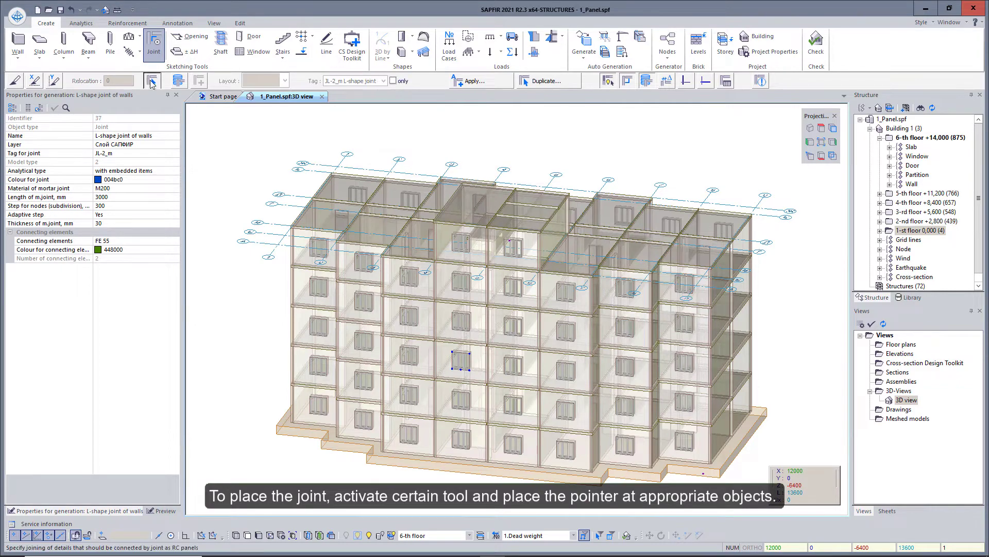
middle_click_drag(251, 363, 319, 367)
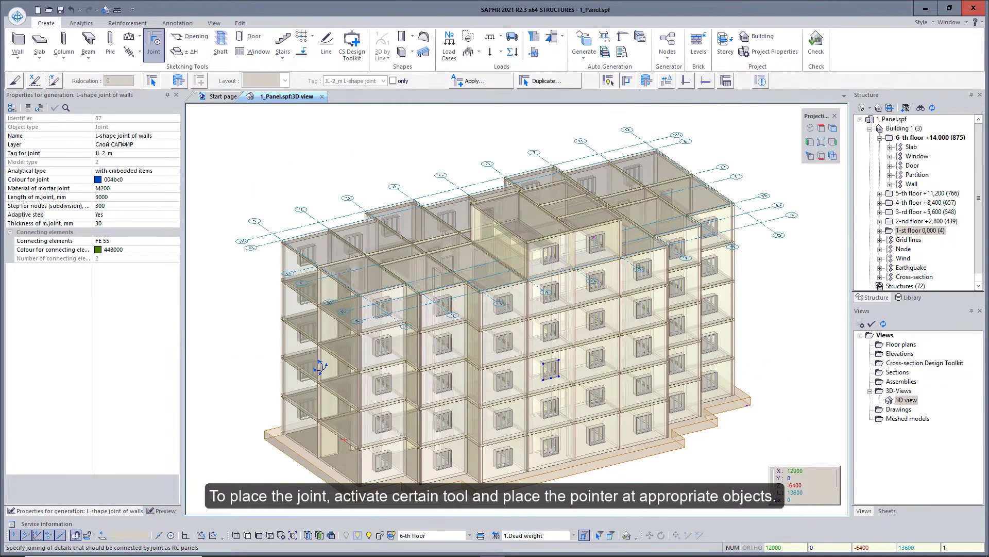
left_click(405, 535)
left_click(405, 527)
scroll(335, 510, "up", 5)
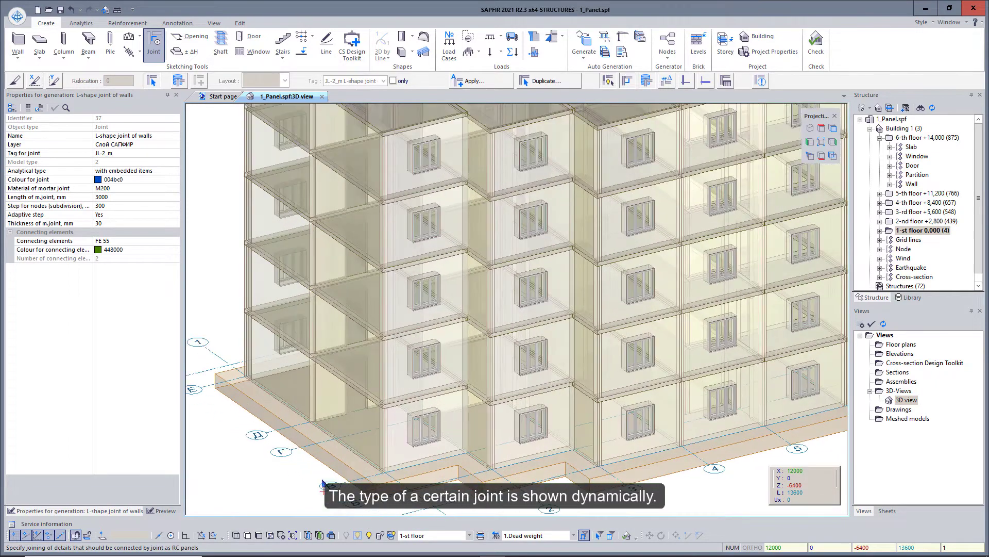
mouse_move(337, 440)
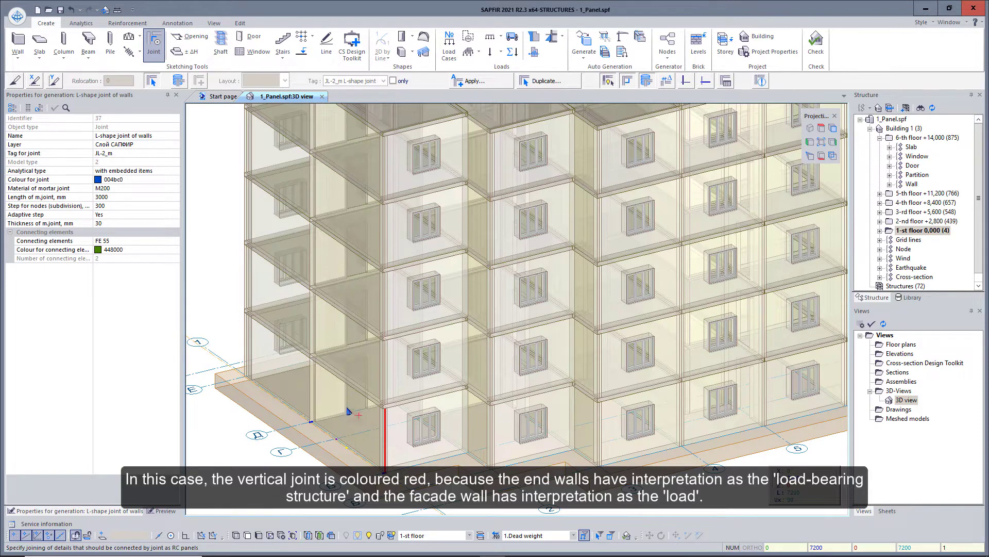
left_click(334, 377)
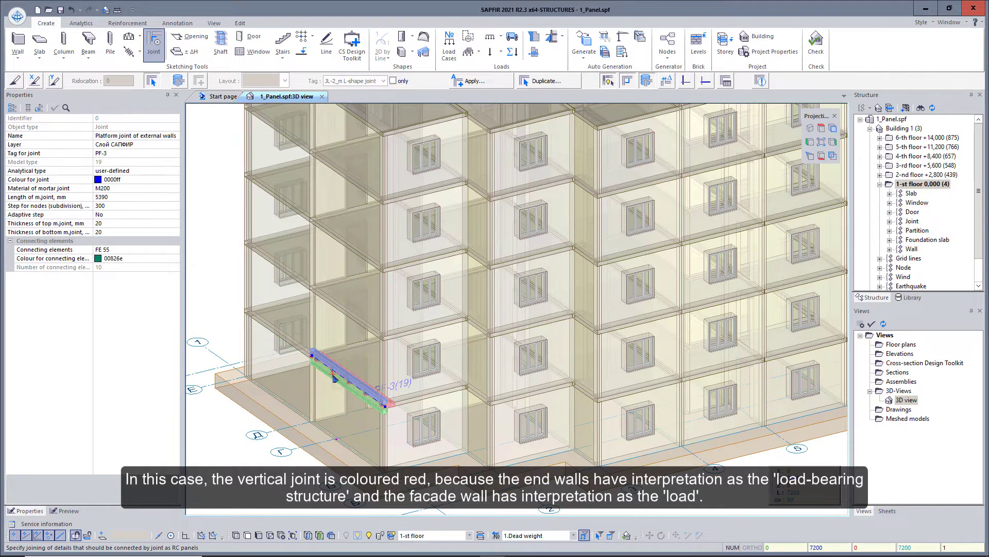
key("Escape")
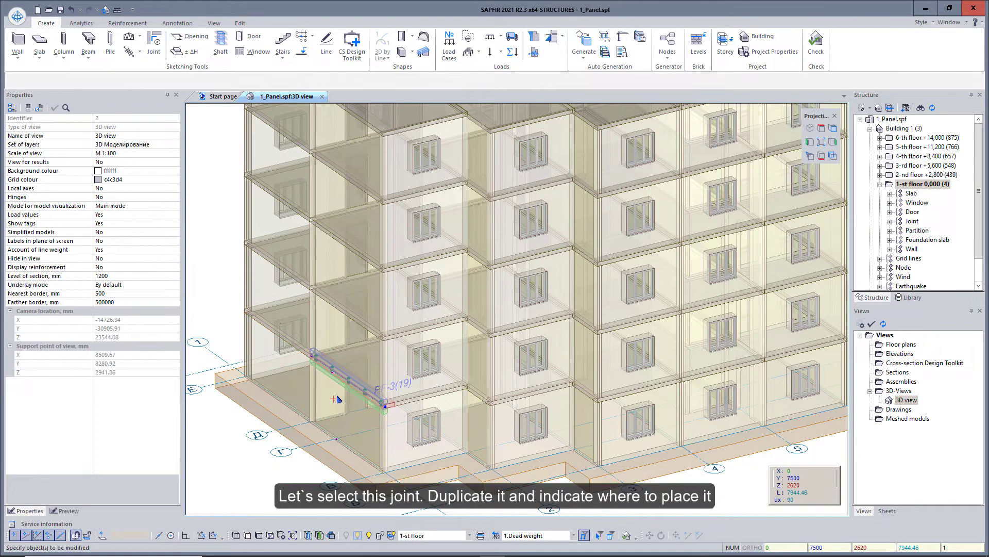
Step: Duplicate the end wall's platform joint upward along the branch, creating new joints with the selected joint as the template
left_click(336, 401)
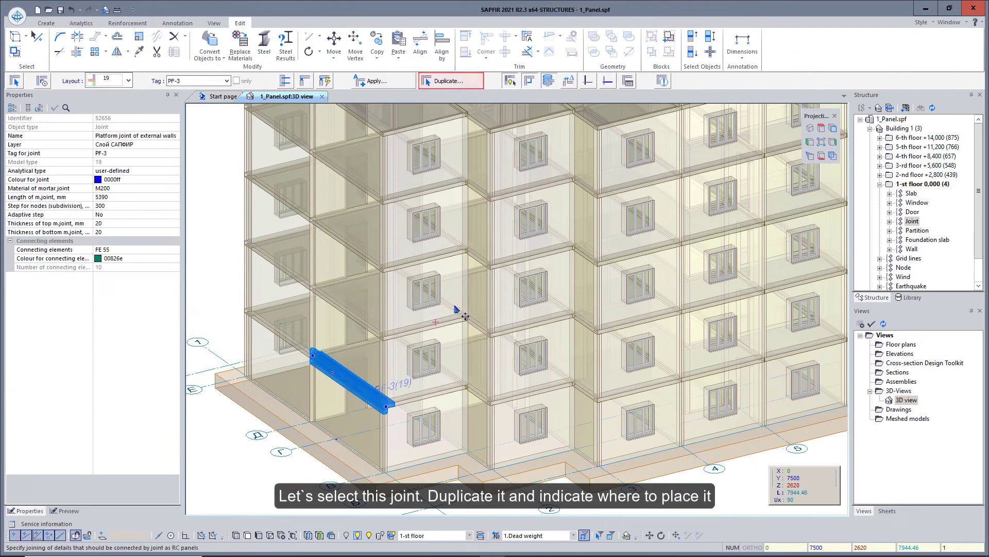
left_click(447, 81)
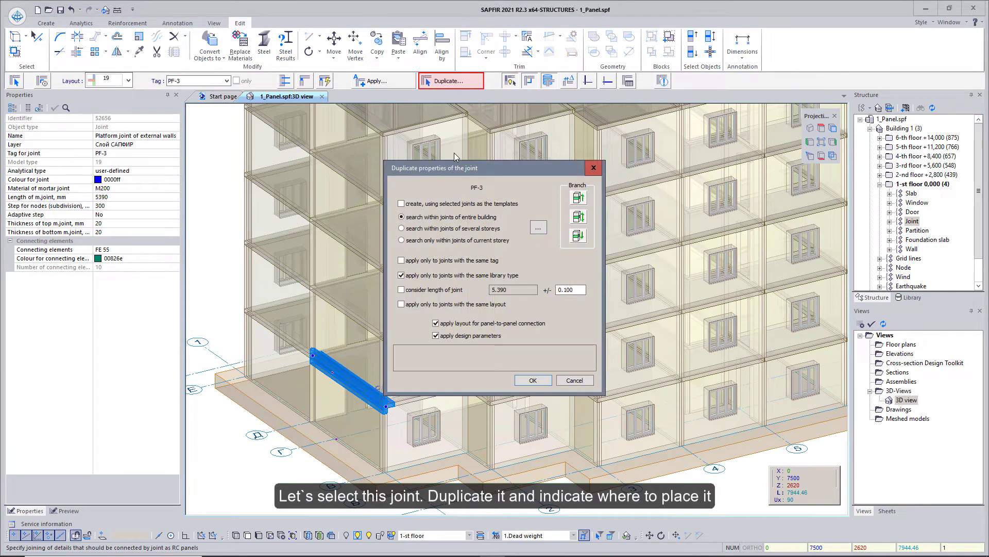
left_click_drag(461, 170, 519, 176)
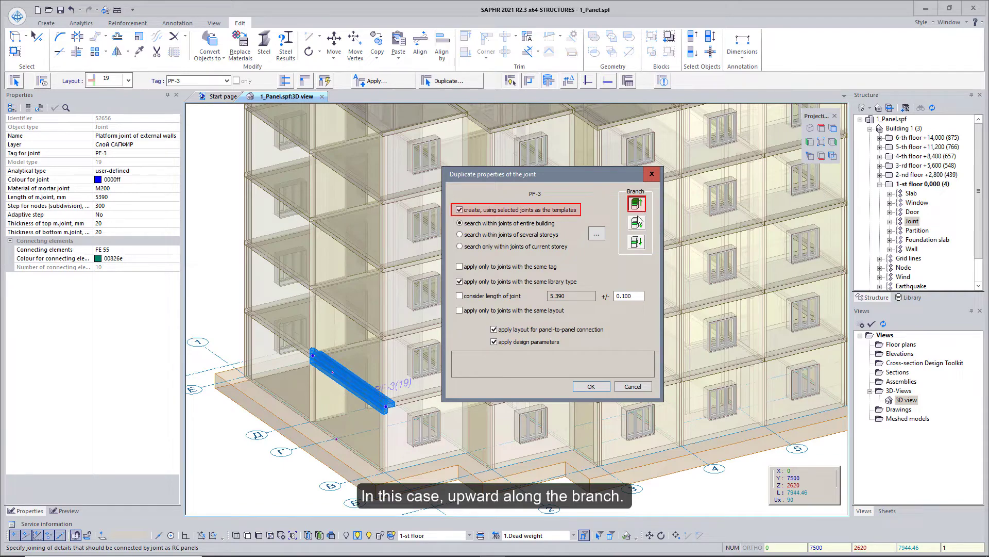
left_click(591, 386)
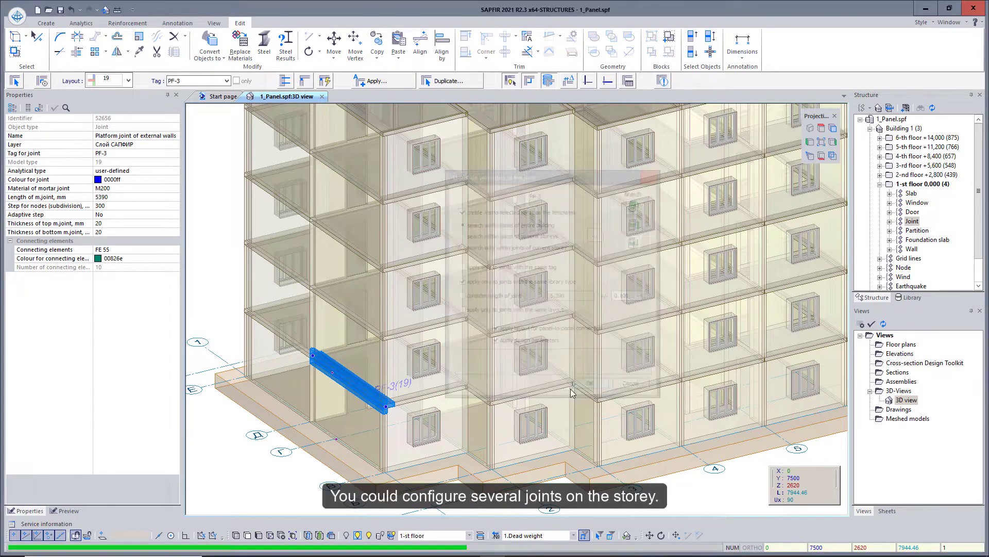
scroll(527, 382, "down", 1)
scroll(527, 383, "down", 3)
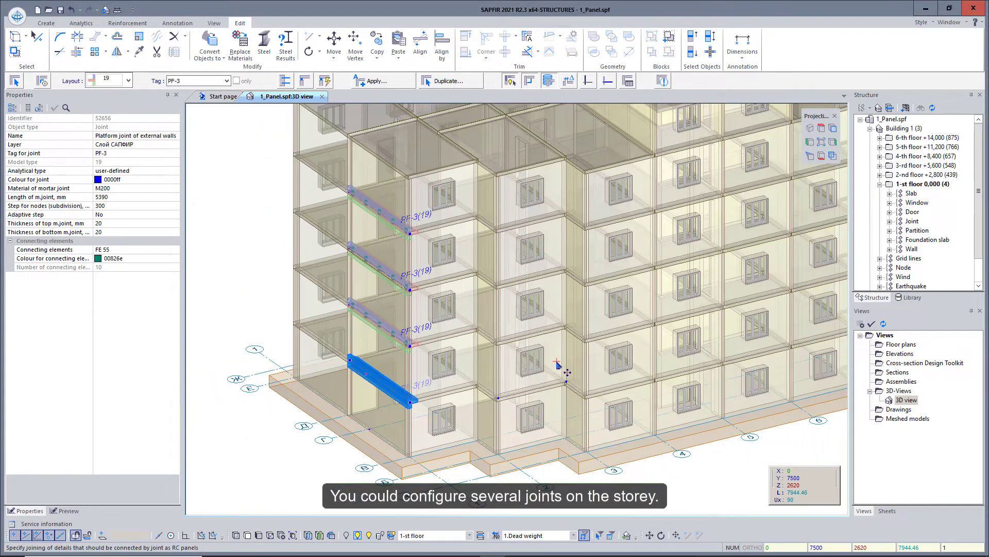
scroll(548, 352, "down", 1)
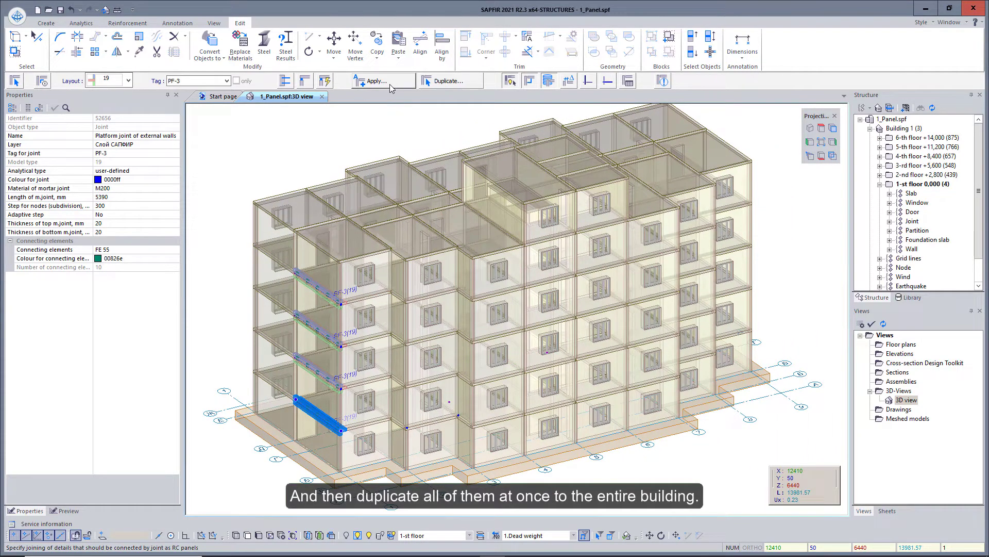
key("Escape")
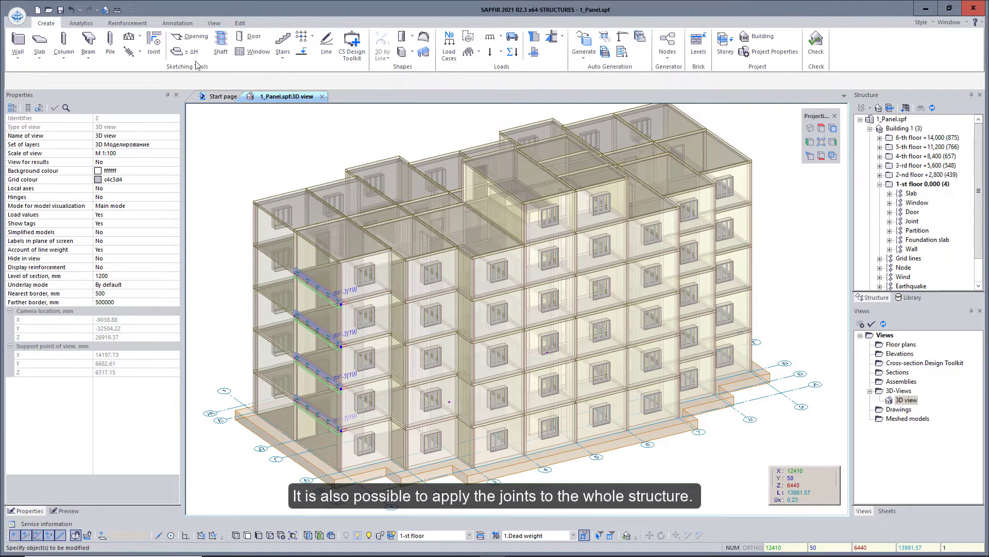
Step: Create vertical and horizontal joints for elements of the entire building with a minimum joint length of 0.200 m
left_click(152, 49)
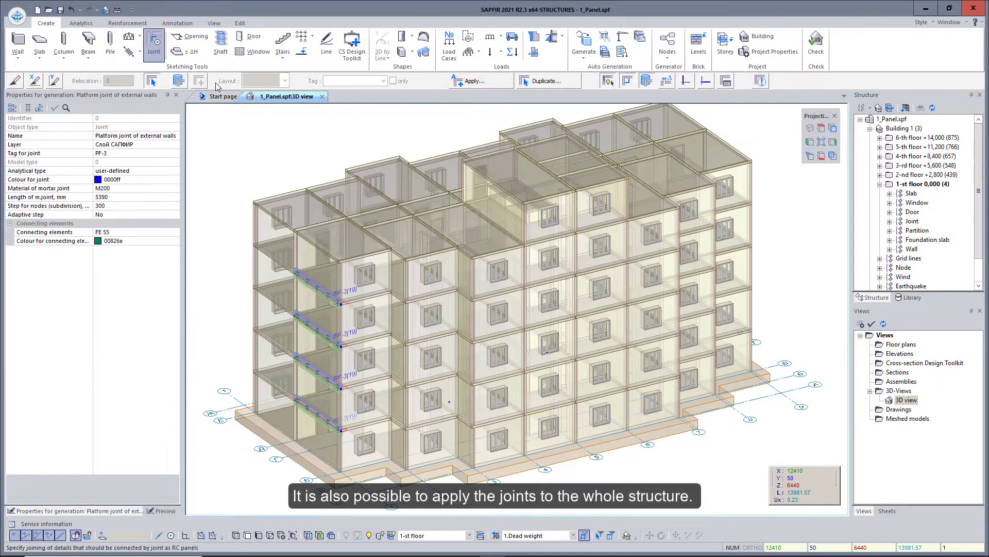
left_click(466, 82)
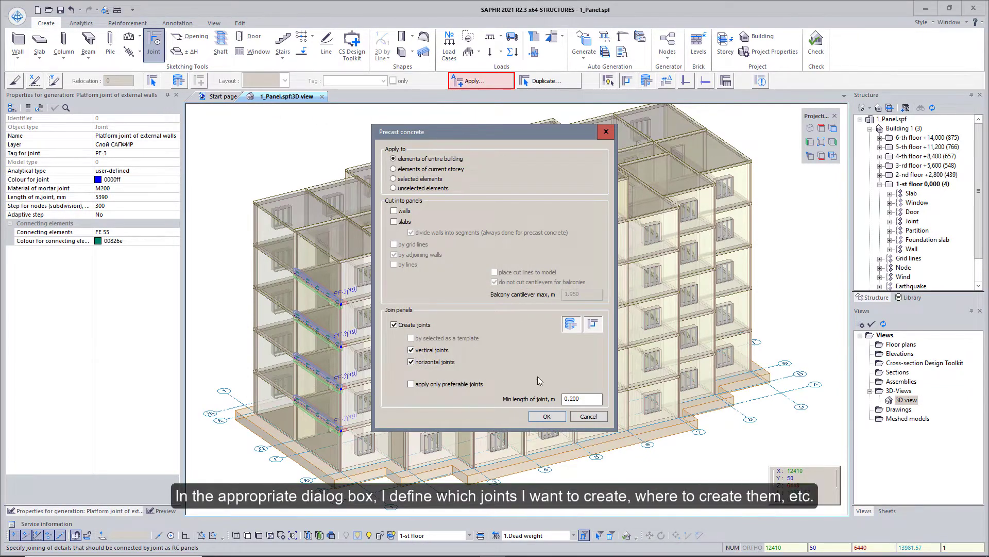
left_click(551, 416)
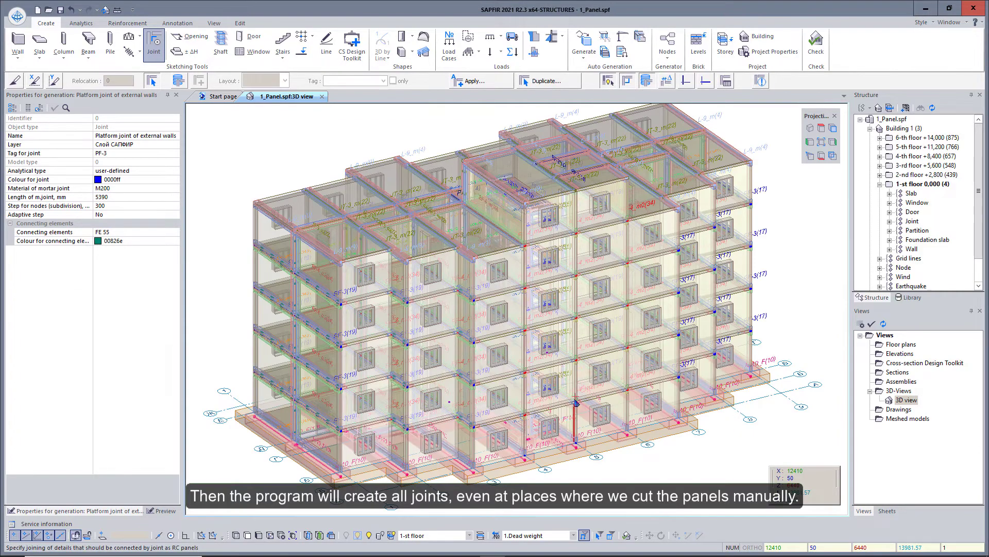
Step: Inspect the joints at the cut upper slab, then open the schedule of joints and highlight the contact joints CJ-2
middle_click_drag(617, 252, 529, 260)
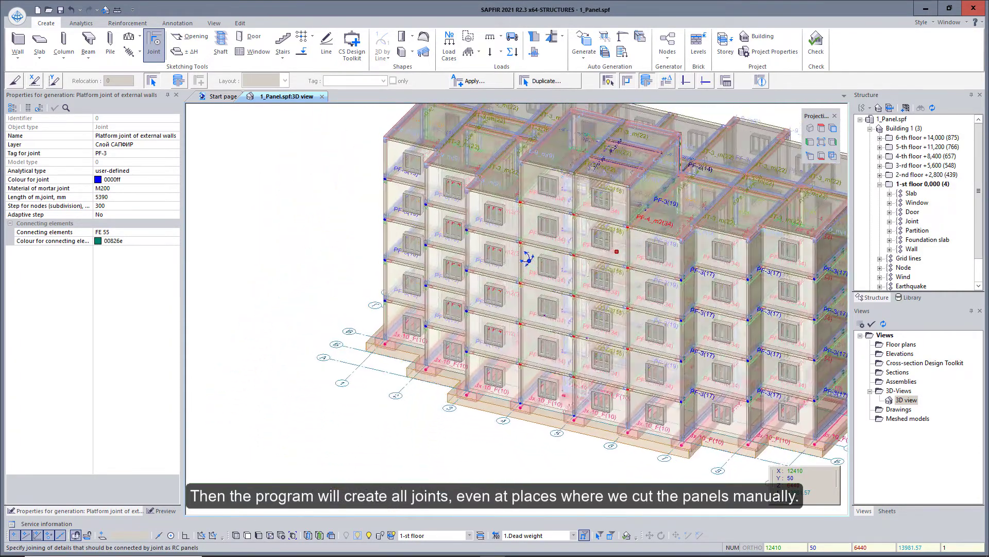
middle_click_drag(631, 253, 507, 299)
scroll(516, 203, "up", 3)
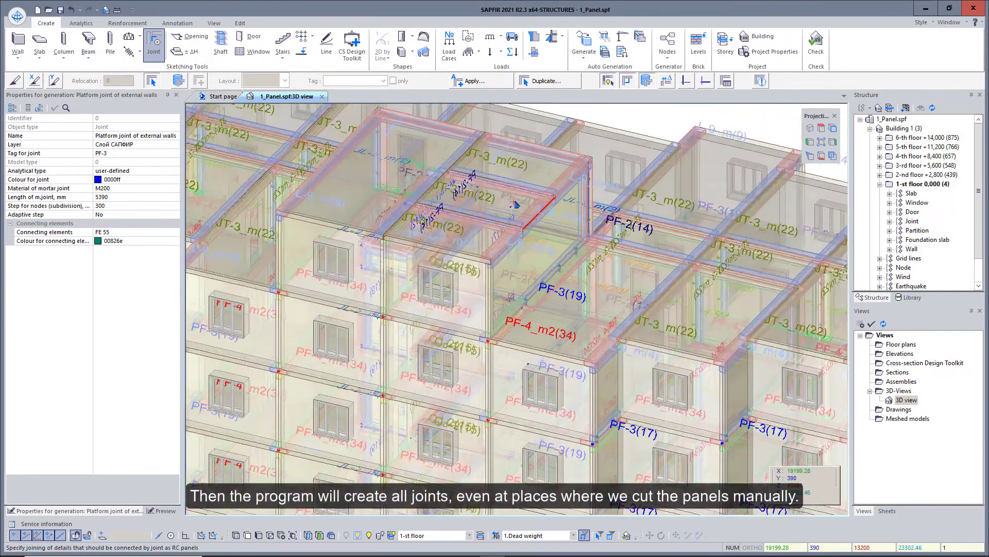
scroll(516, 204, "up", 2)
scroll(516, 204, "down", 6)
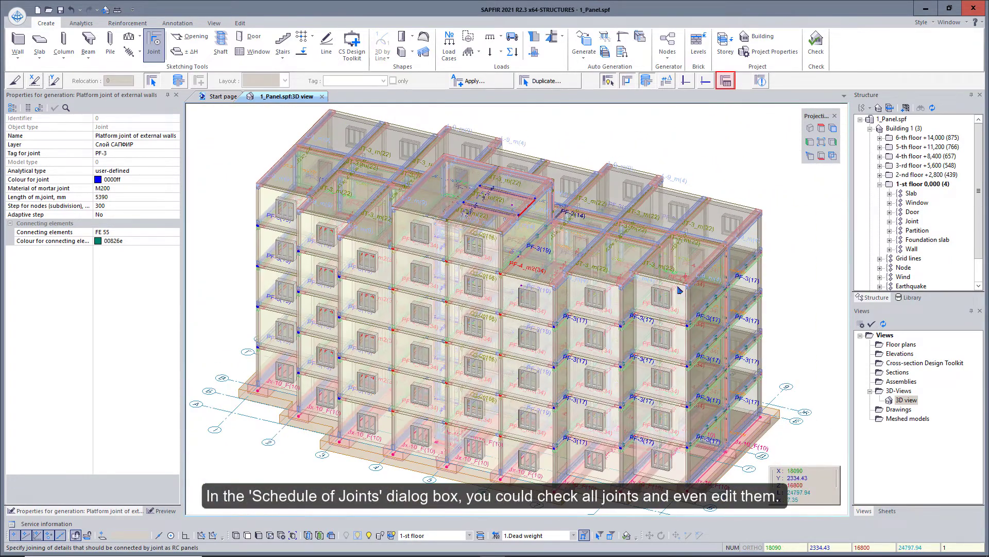
left_click(726, 80)
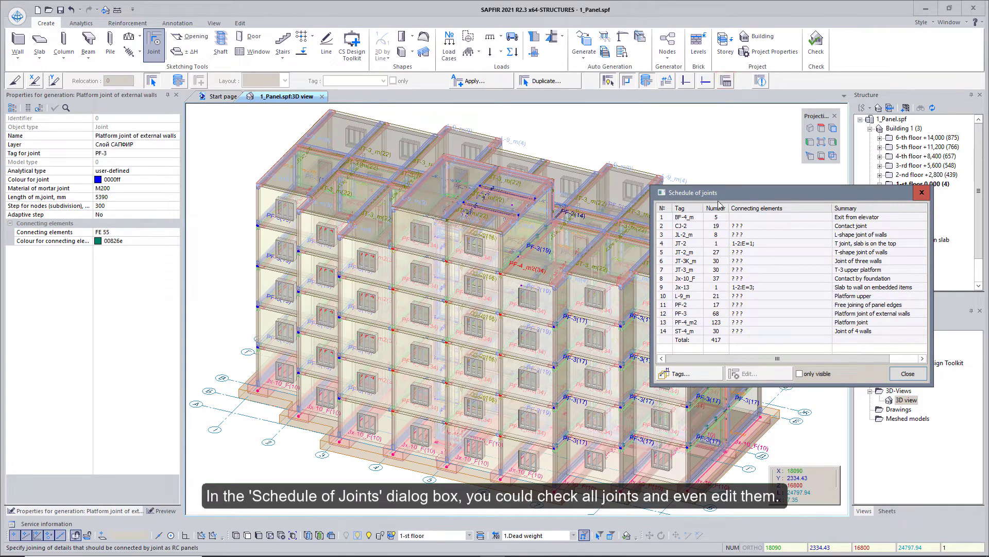
left_click(686, 227)
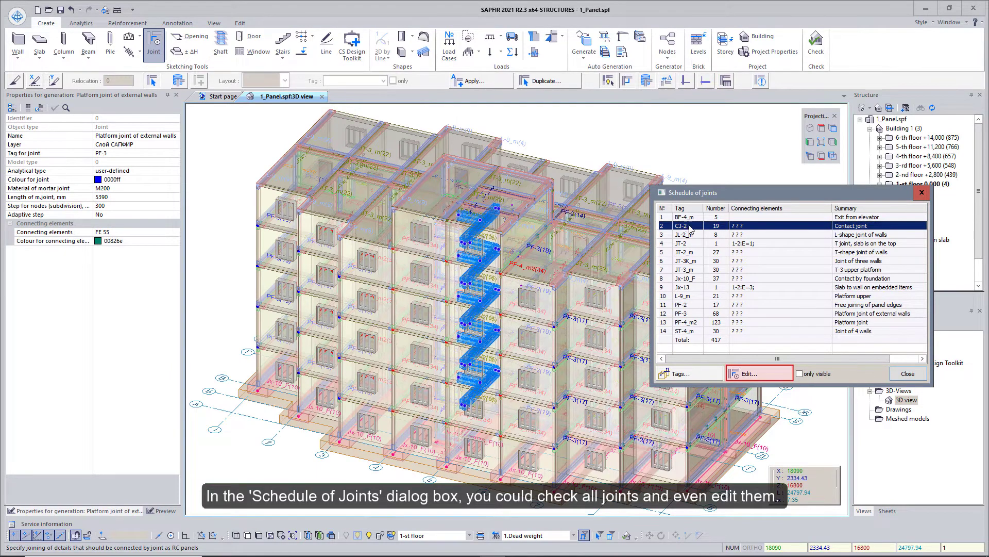
Step: Open the parameters of contact joint CJ-2 from the joint schedule and examine its stiffness analysis and bearing capacity values
left_click(760, 374)
left_click_drag(529, 94, 319, 91)
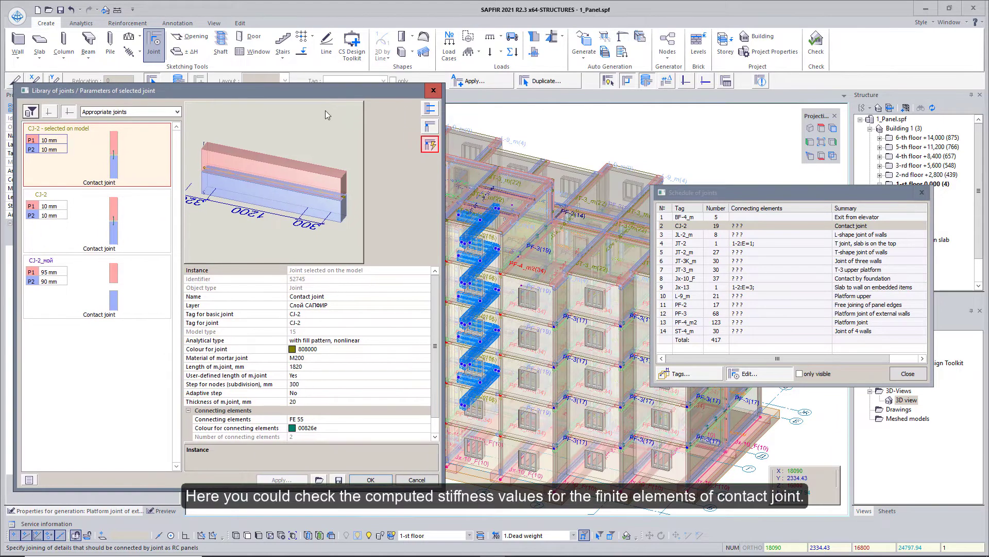
left_click(430, 144)
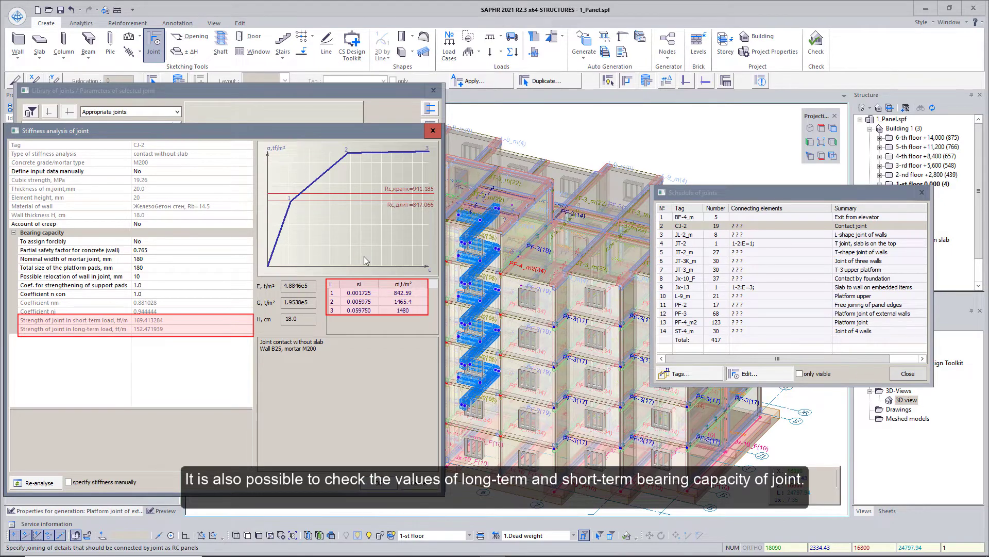
left_click(433, 130)
left_click(432, 91)
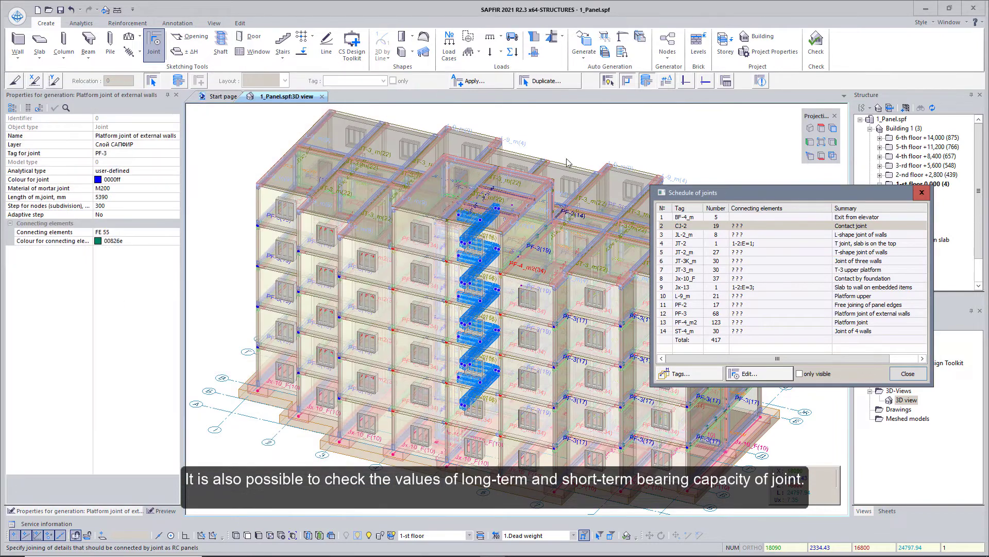
Step: Examine the connecting elements and embedded-item stiffness of the ST-4_m joint of four walls, and close the schedule of joints
left_click(683, 331)
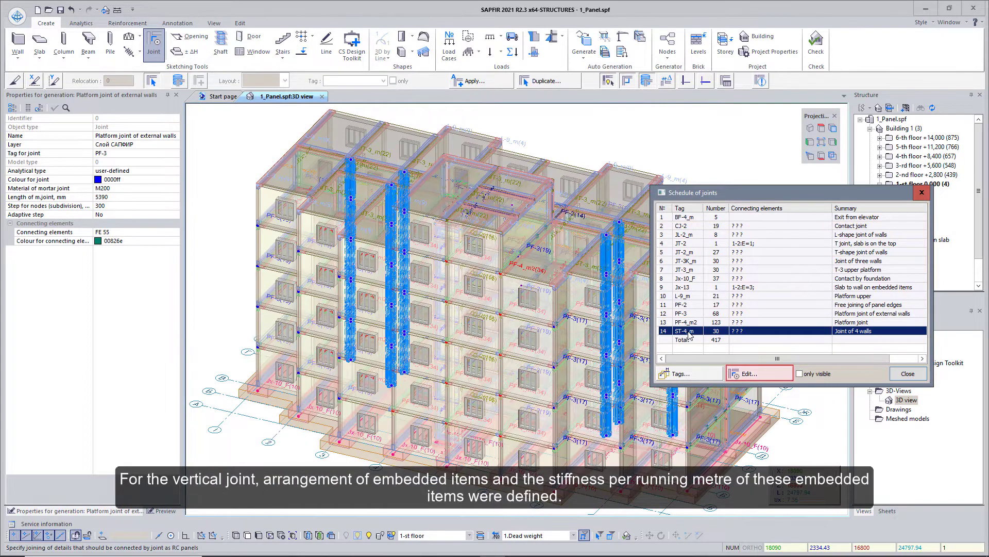
left_click(753, 374)
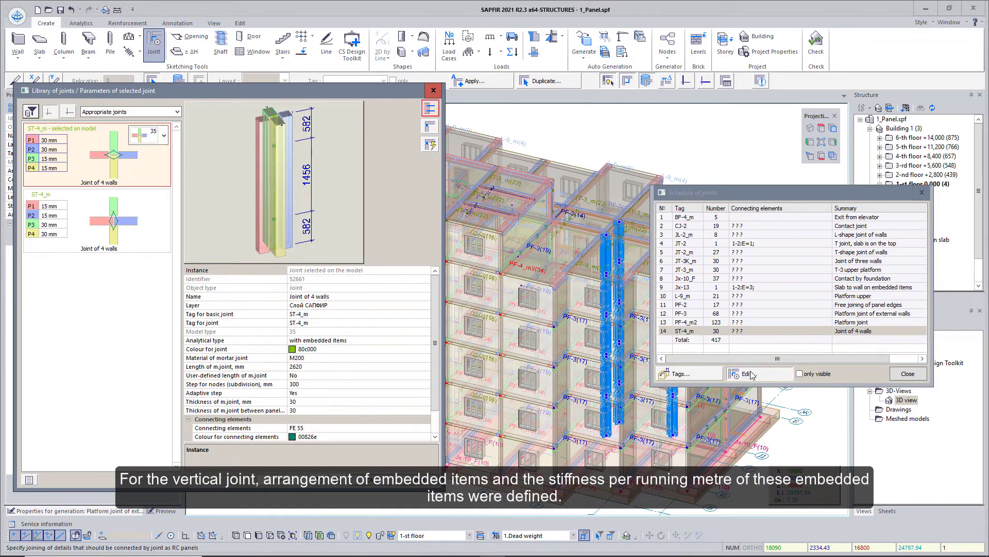
left_click(430, 109)
left_click_drag(428, 207, 251, 225)
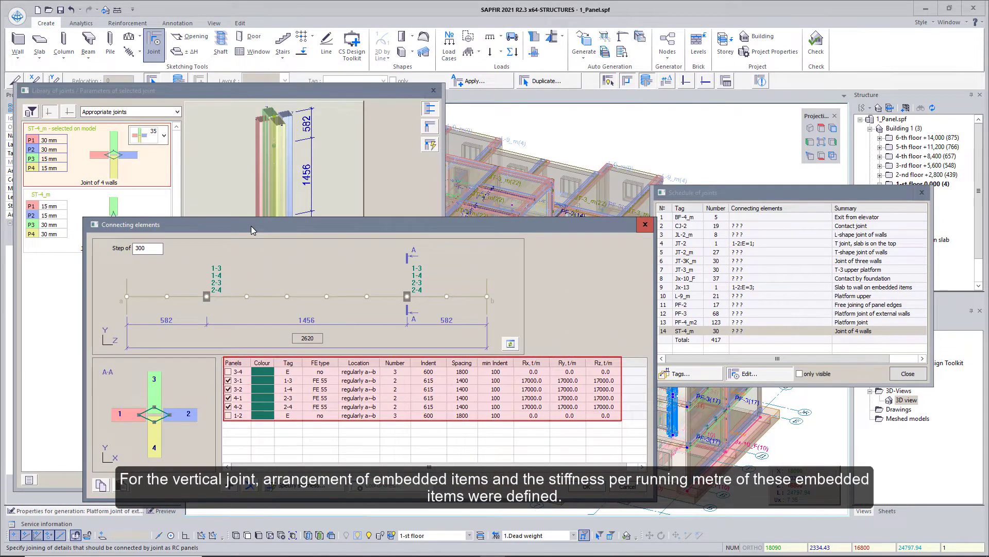
left_click(578, 489)
left_click(433, 91)
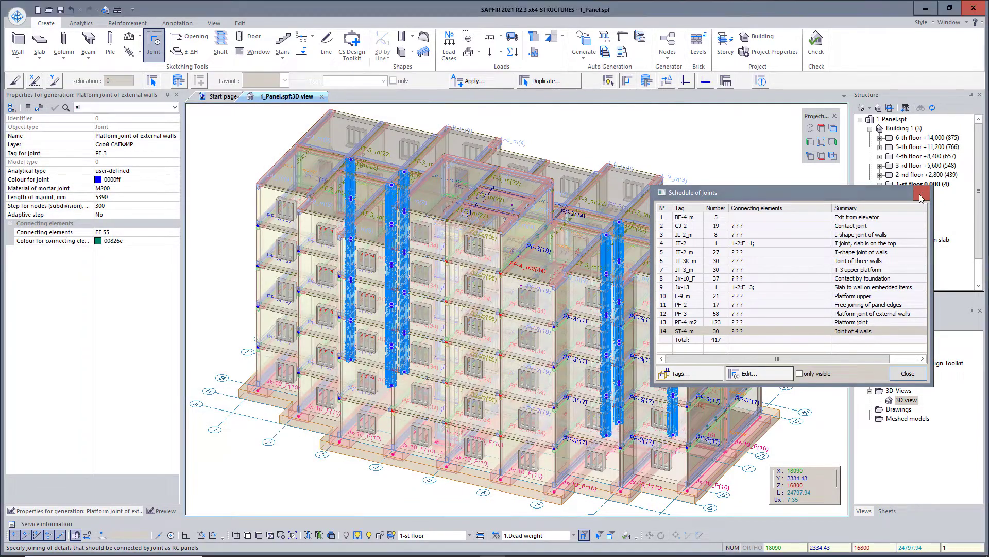
key("Escape")
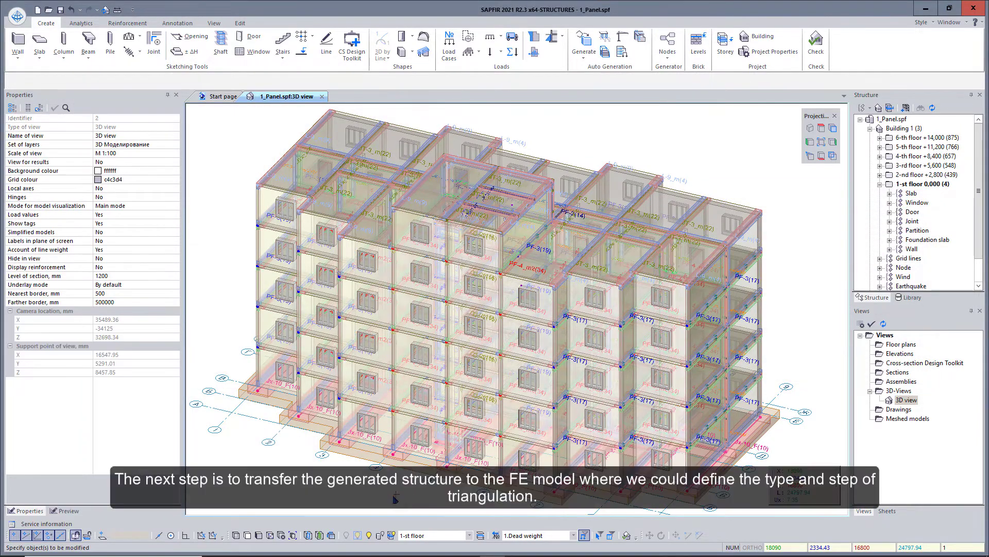
Step: Show the analytical model and create Meshed model variant 1 for all buildings with a 300 mm quadrilateral triangulation, generating the FE mesh
left_click(307, 535)
middle_click_drag(291, 459, 407, 449)
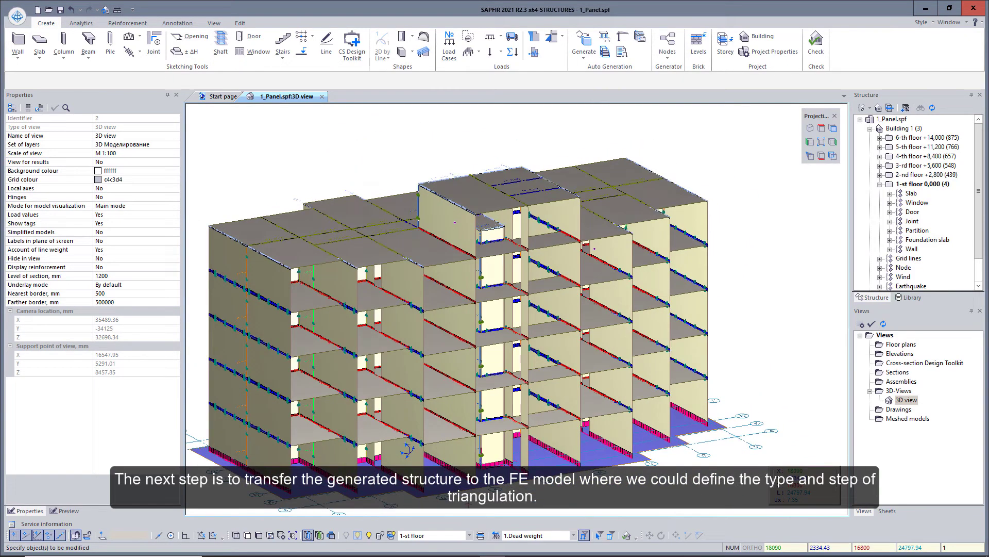
left_click(81, 23)
left_click(212, 52)
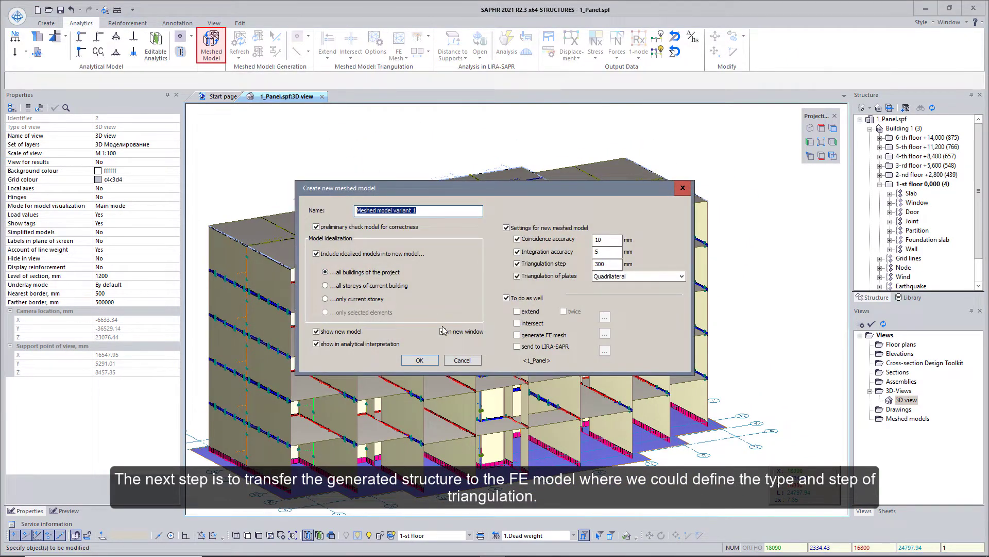
left_click(517, 335)
key("Return")
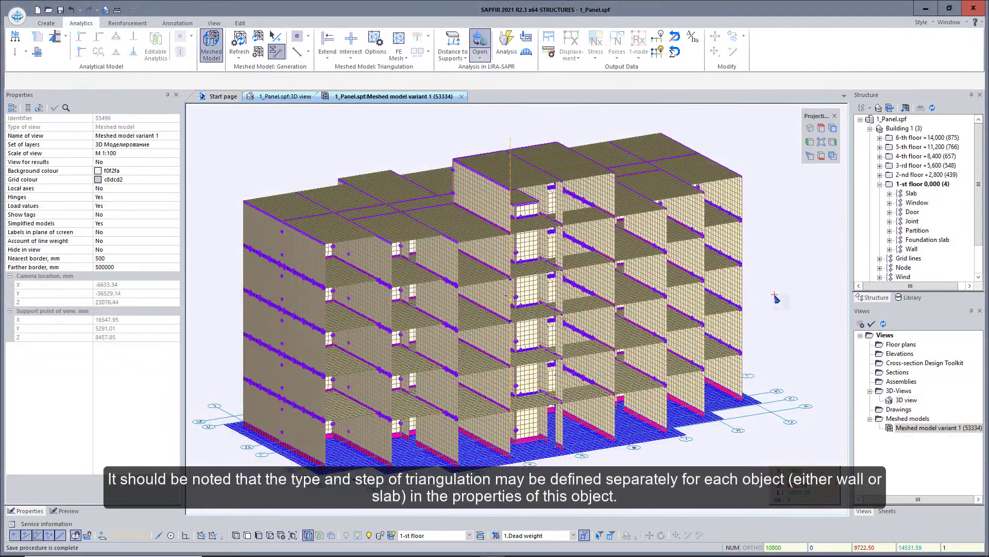
Step: Open the meshed model in LIRA-SAPR and apply the Initial set of display flags to it
mouse_move(773, 302)
middle_mouse_down()
mouse_move(769, 309)
mouse_move(705, 283)
mouse_move(774, 289)
middle_mouse_up()
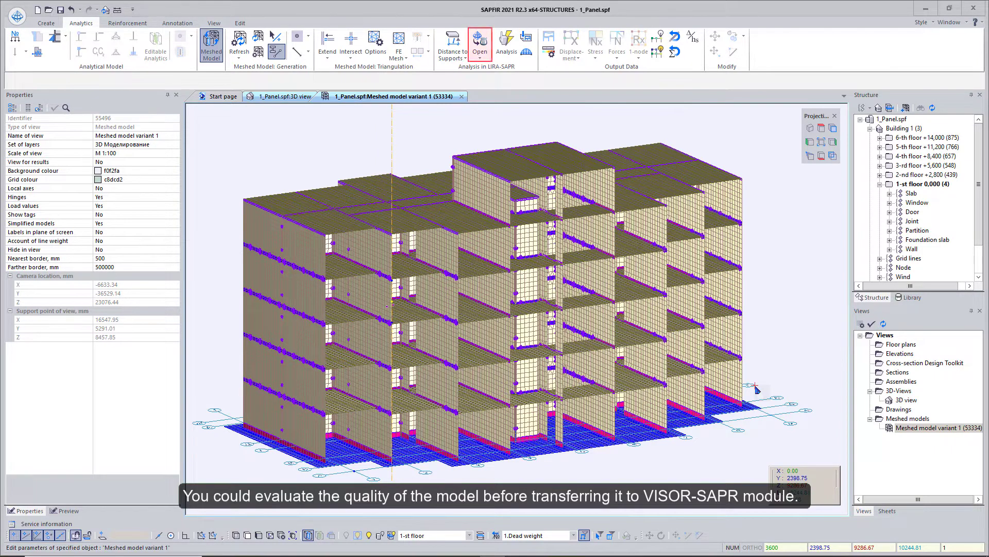
left_click(489, 36)
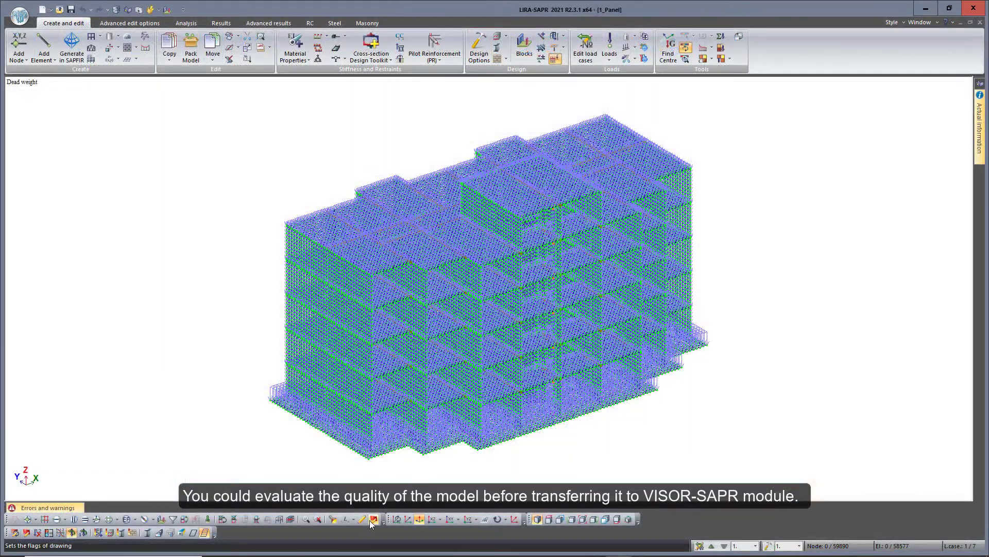
left_click(374, 519)
left_click(979, 360)
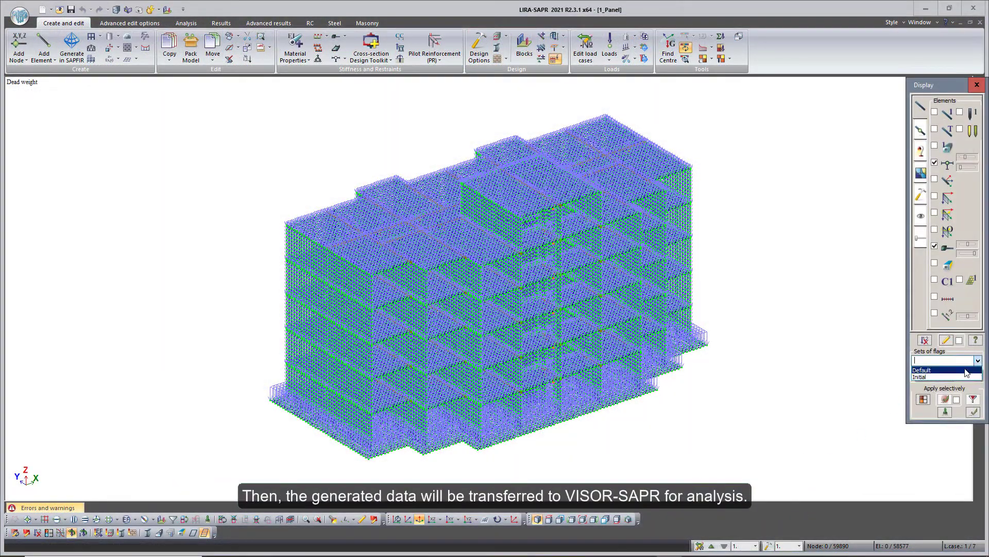
left_click(943, 369)
middle_click_drag(783, 349, 732, 278)
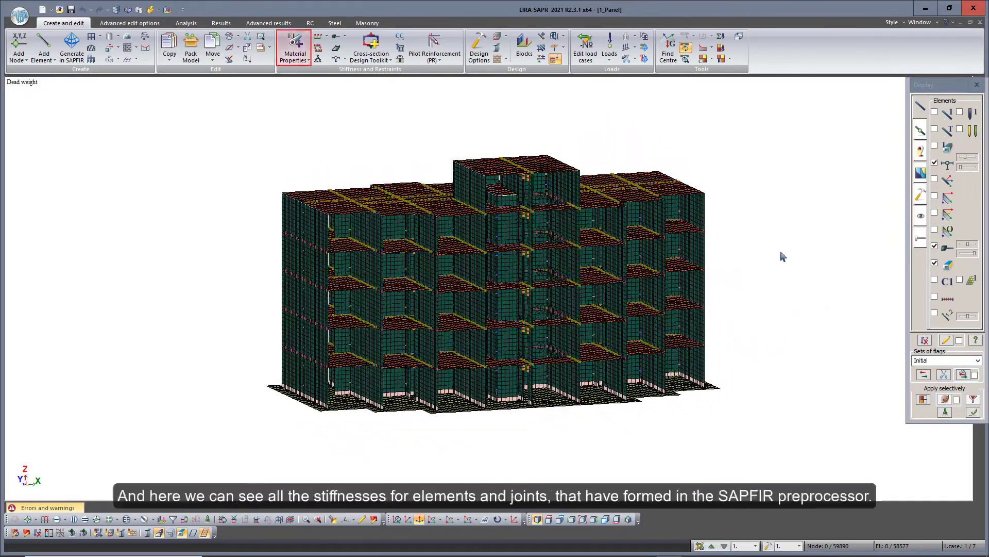
Step: Open the model's stiffness and materials data and examine the list of stiffness types for elements and joints
left_click(303, 41)
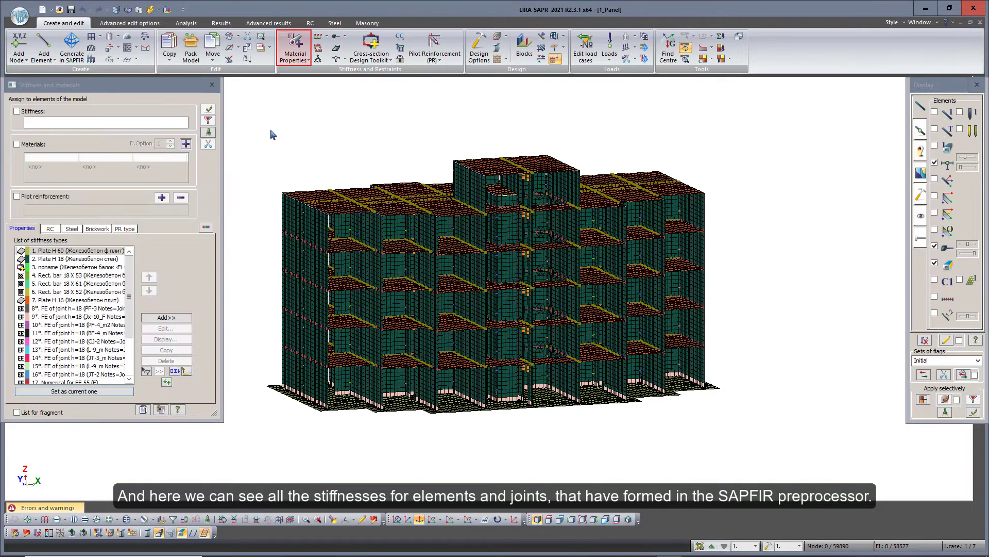
mouse_move(128, 306)
left_mouse_down()
mouse_move(126, 354)
mouse_move(137, 287)
left_mouse_up()
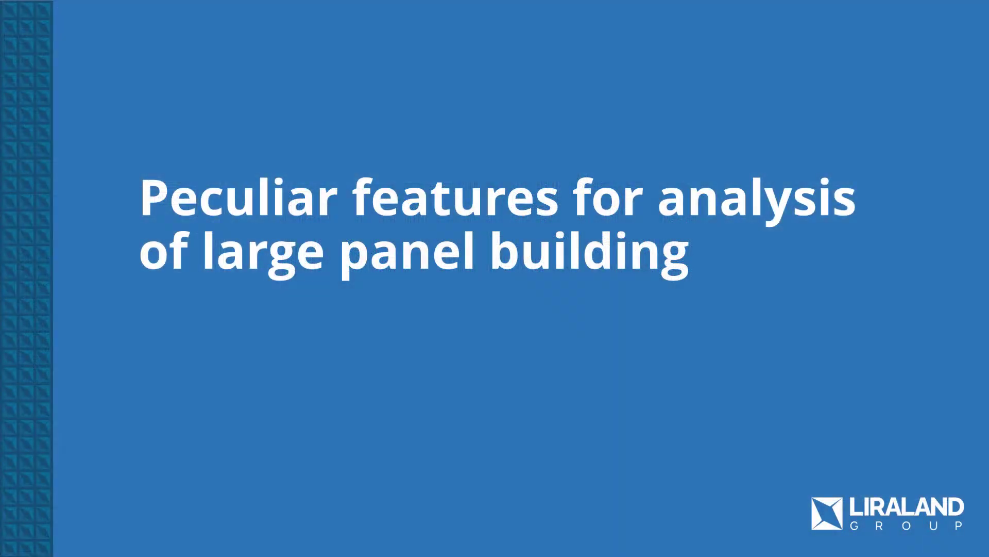
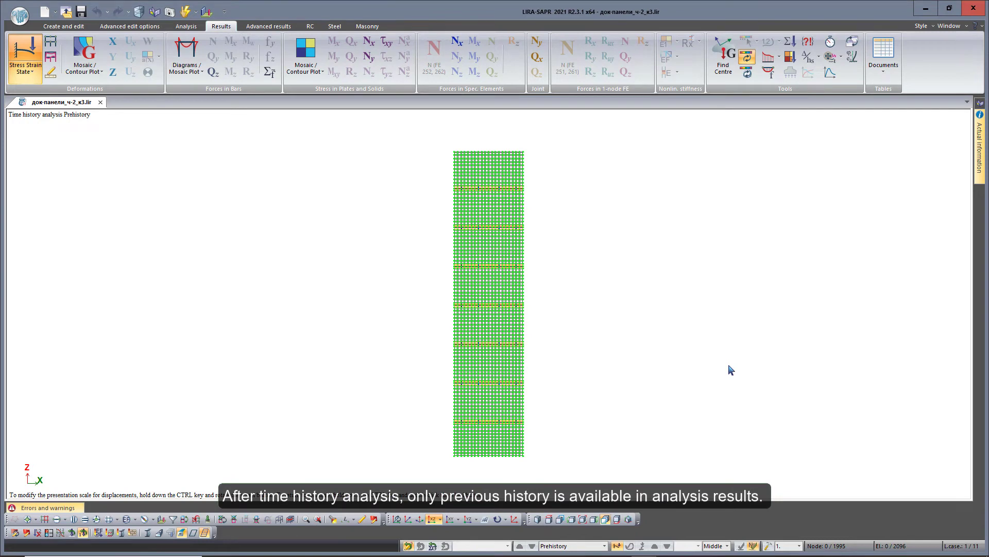
Step: Include integration steps 15 (0.090 sec) and 23 (0.138 sec) in the time history results and make step 15 current
left_click(830, 43)
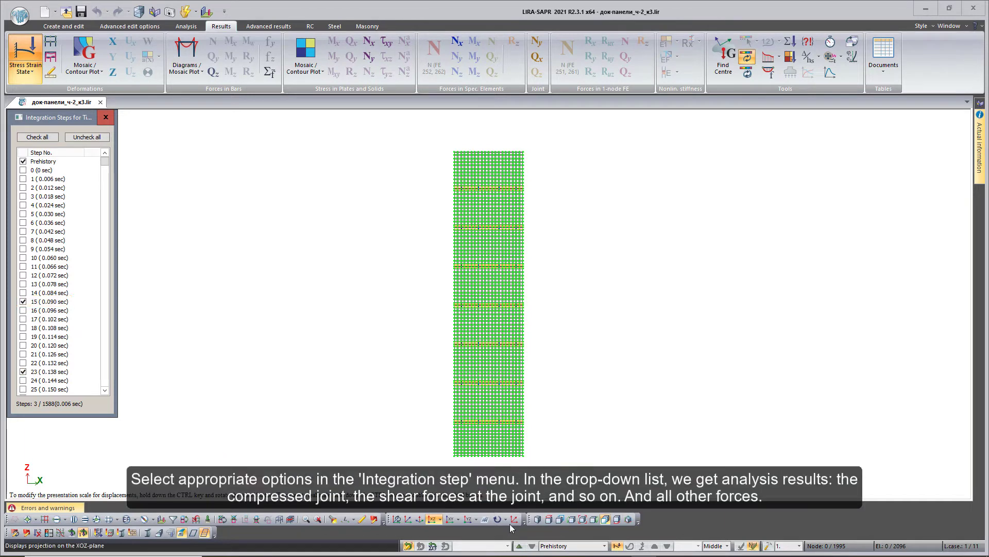
left_click(604, 545)
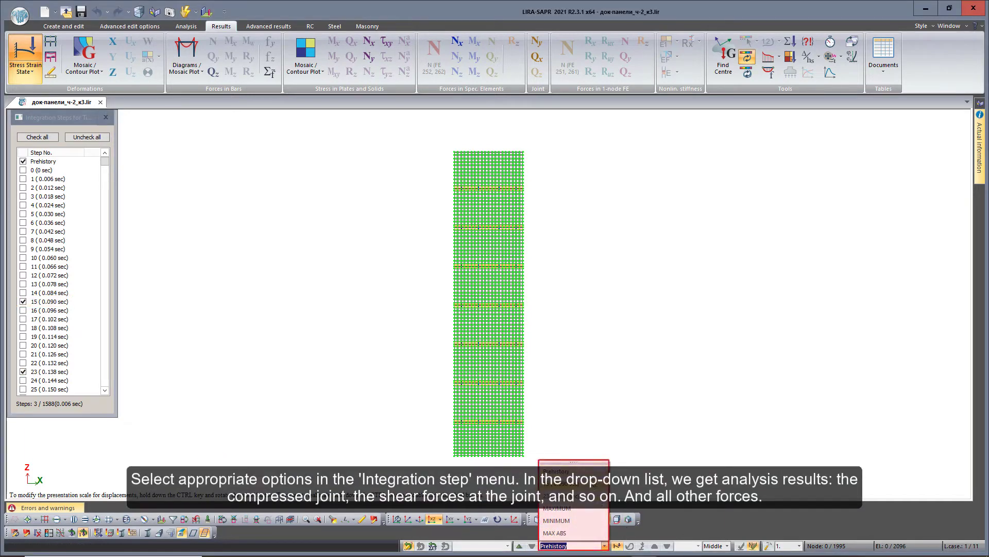
left_click(593, 485)
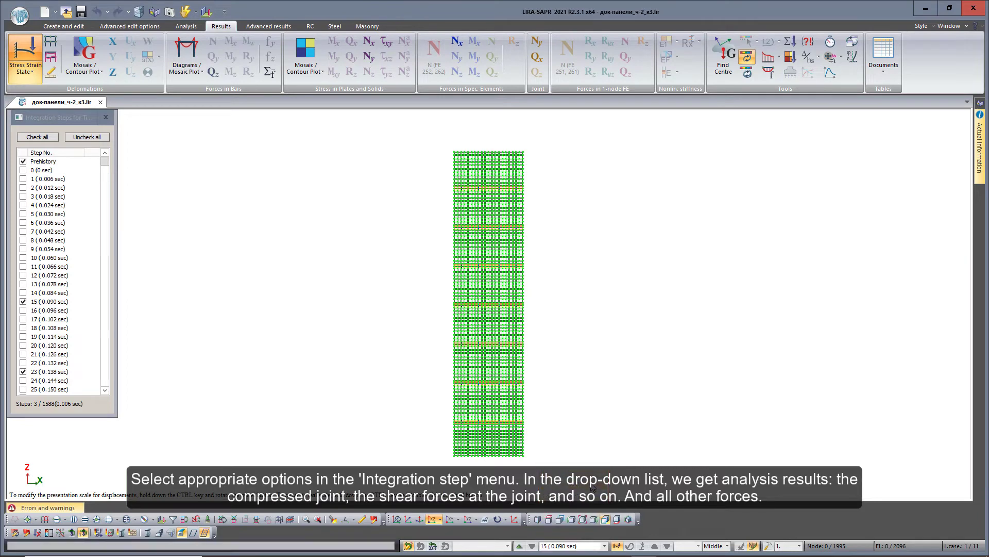
Step: Examine the joint force mosaics Ny and Qx and the plate stress mosaic Ny at step 15
left_click(538, 42)
left_click(537, 57)
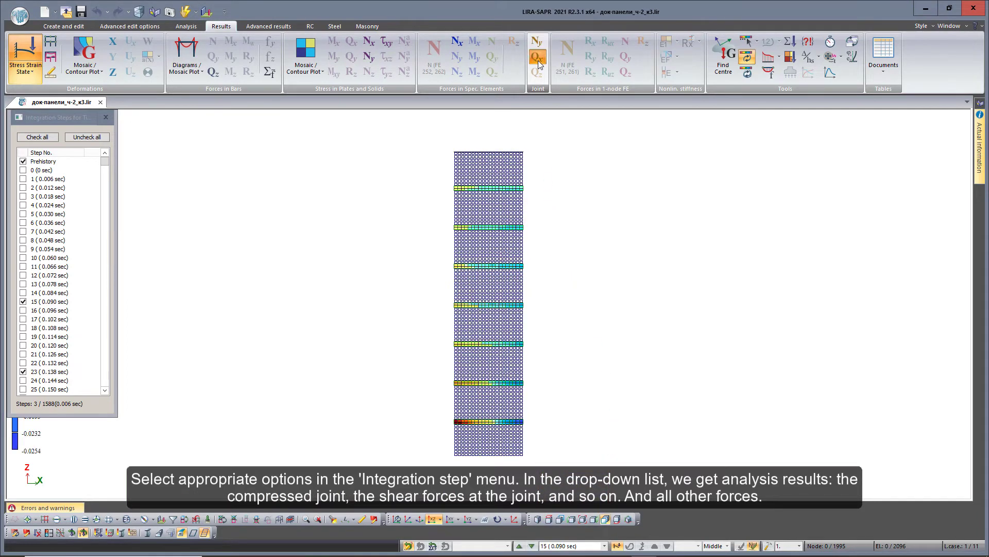
left_click(369, 57)
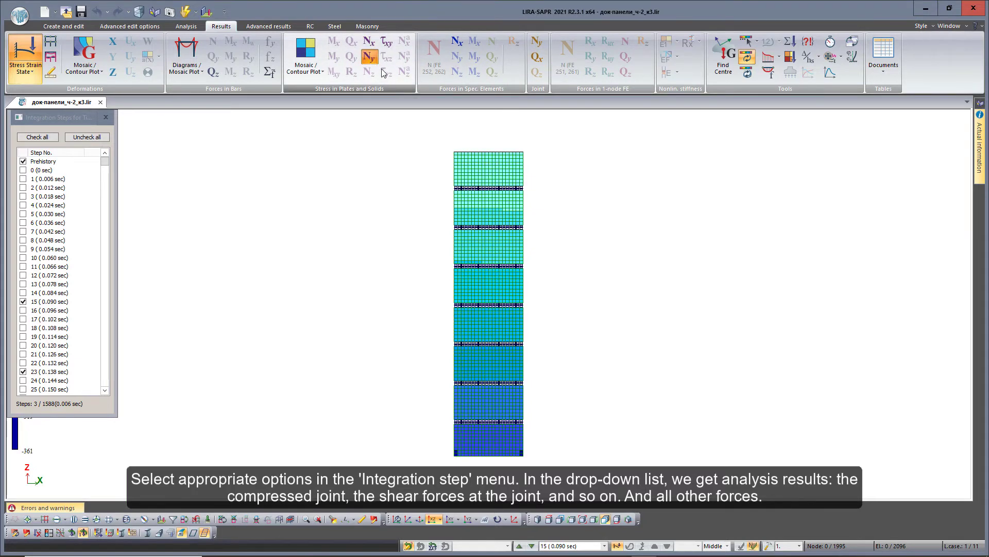
left_click(538, 48)
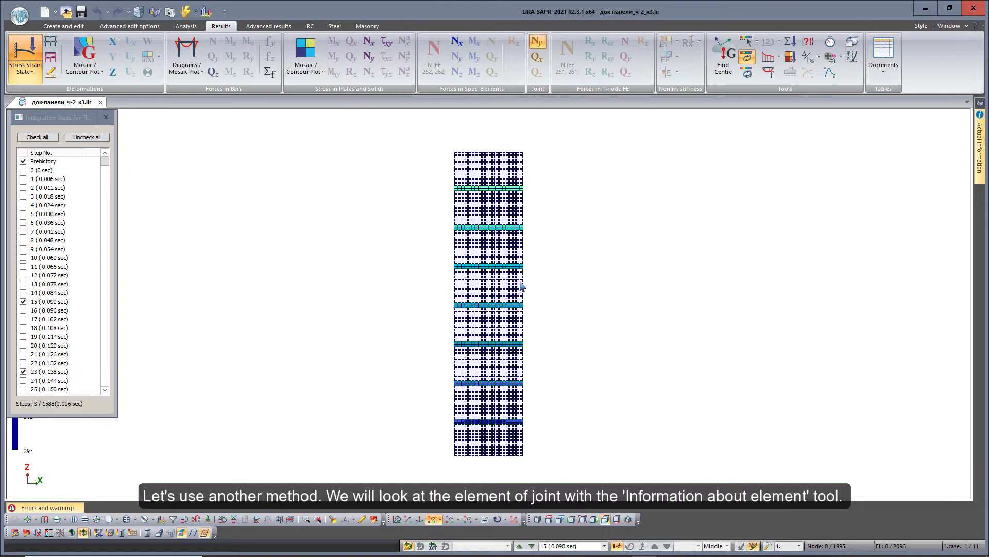
Step: Plot the NY and QX time history graphs for the end element of the lowest joint and fix peak moments, including step 1499
left_click(305, 519)
left_click_drag(420, 403, 544, 471)
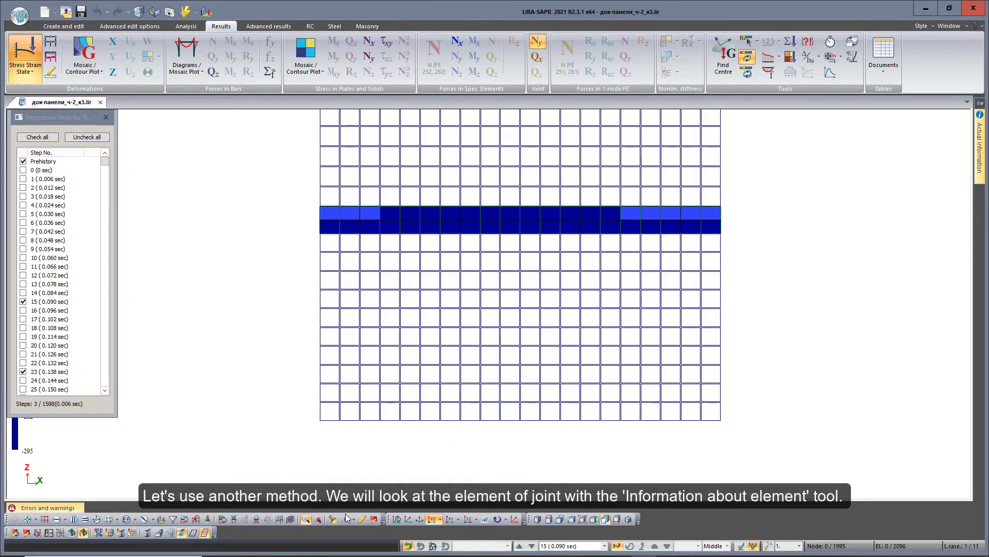
left_click(332, 519)
left_click(704, 227)
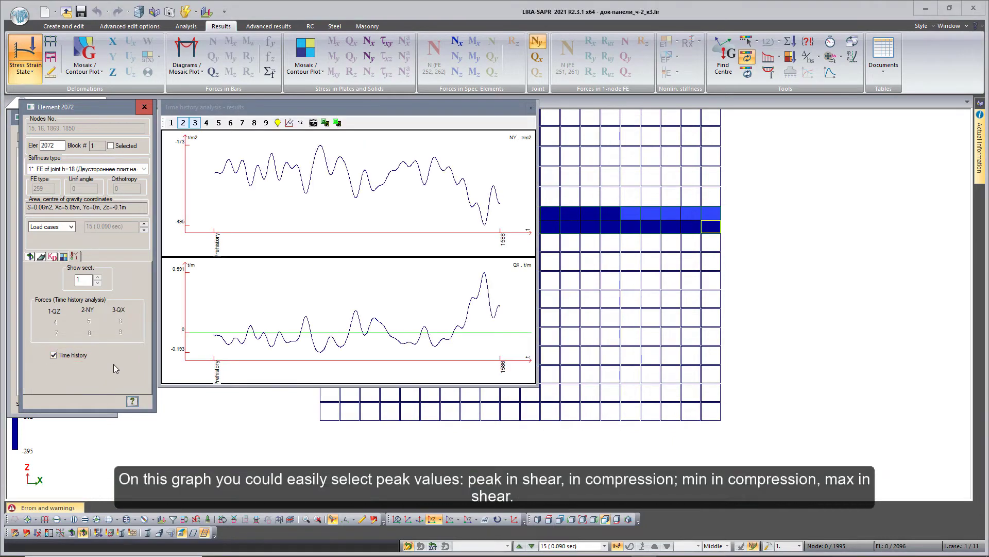
left_click(355, 299)
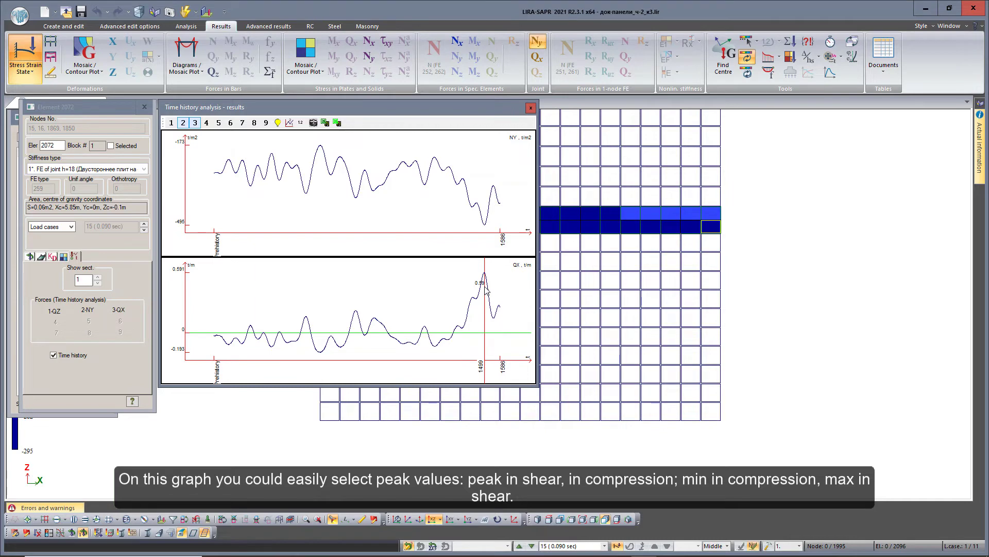
left_click(531, 108)
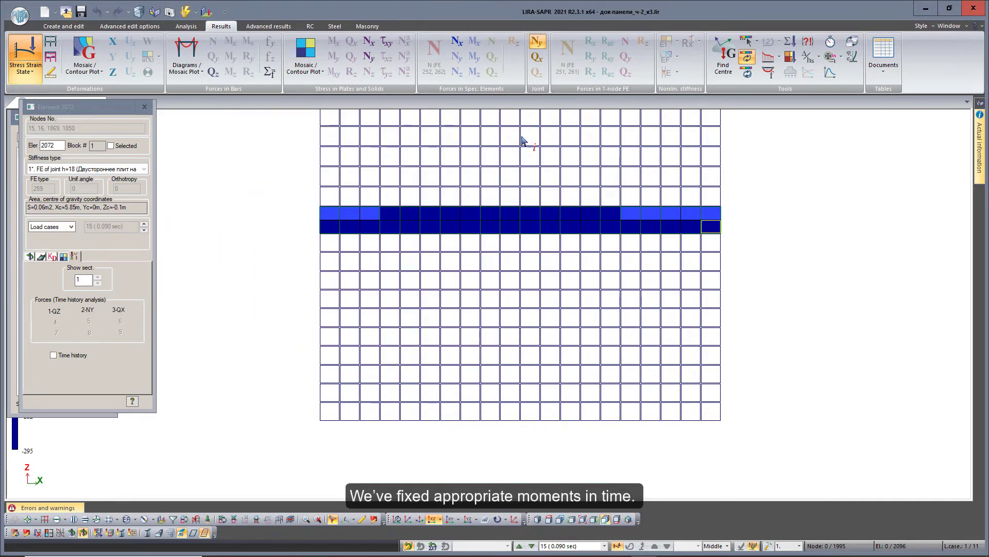
Step: Switch the results to step 1499 (8.994 sec) and examine the joint Qx and plate Nx, Ny and Txy mosaics
left_click(607, 548)
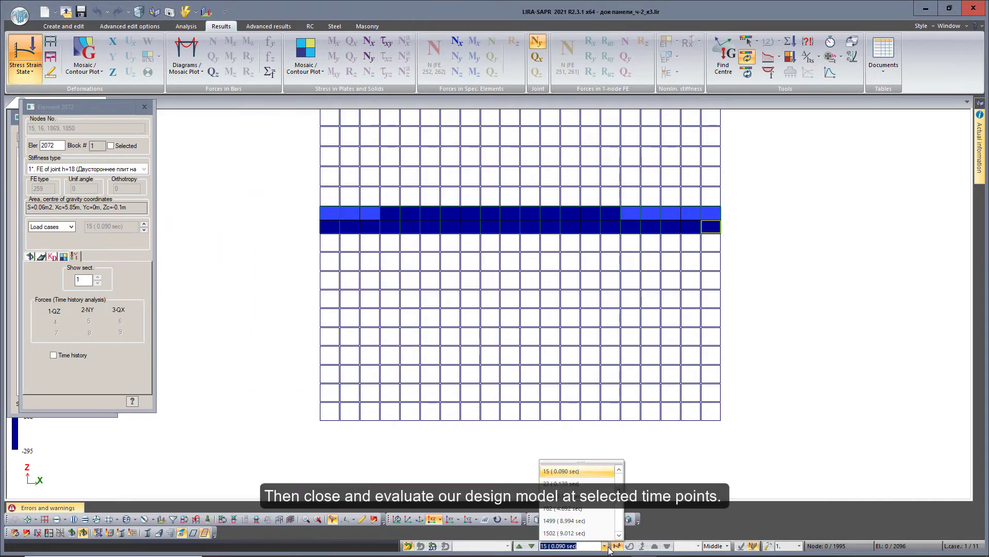
left_click(567, 520)
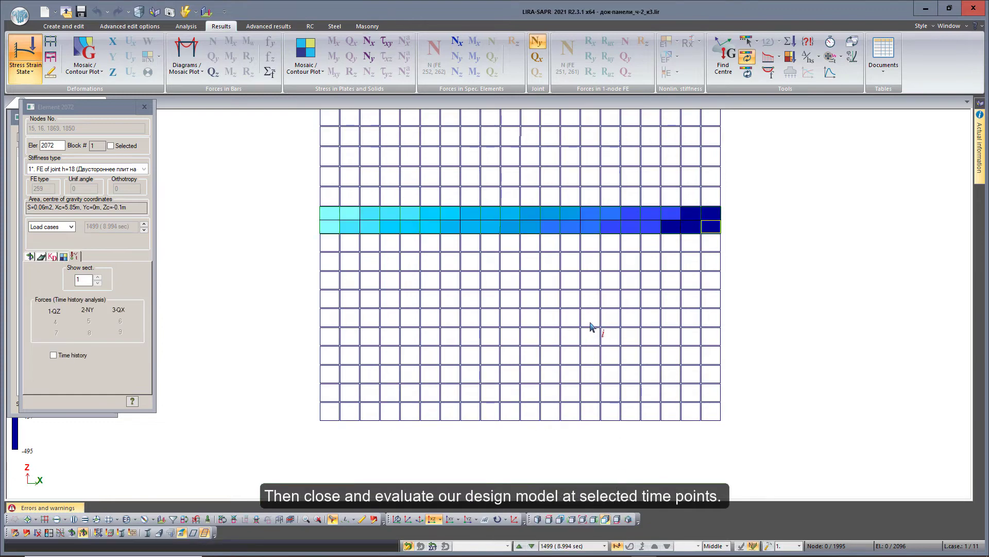
left_click(537, 58)
left_click(372, 43)
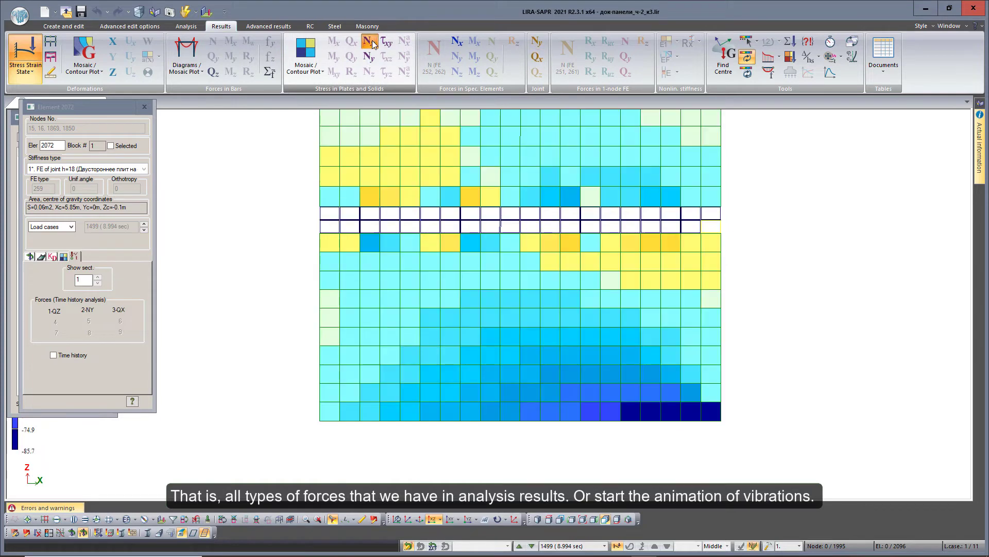
left_click(368, 57)
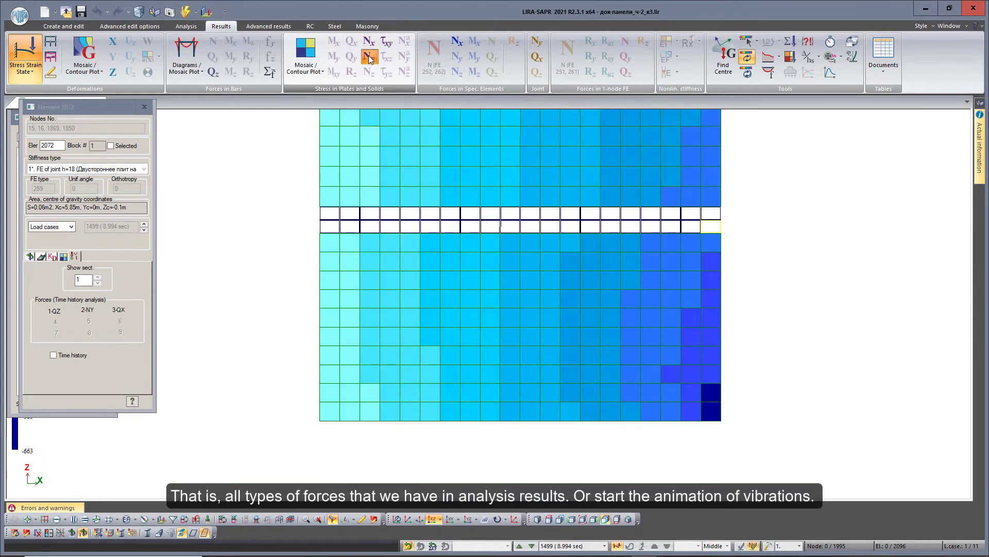
left_click(387, 43)
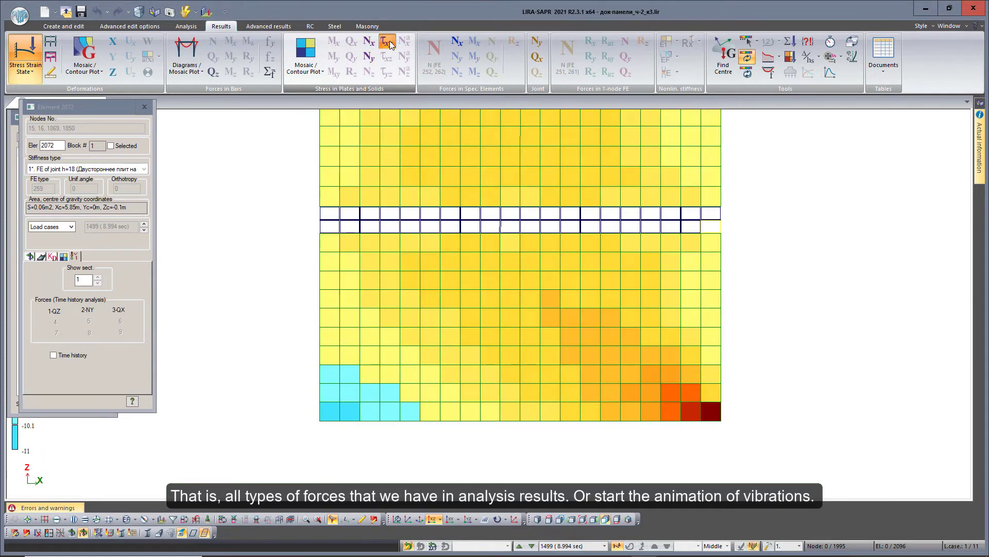
Step: Animate the time history displacements along X from step 0, with the whole panel wall in view
left_click(145, 110)
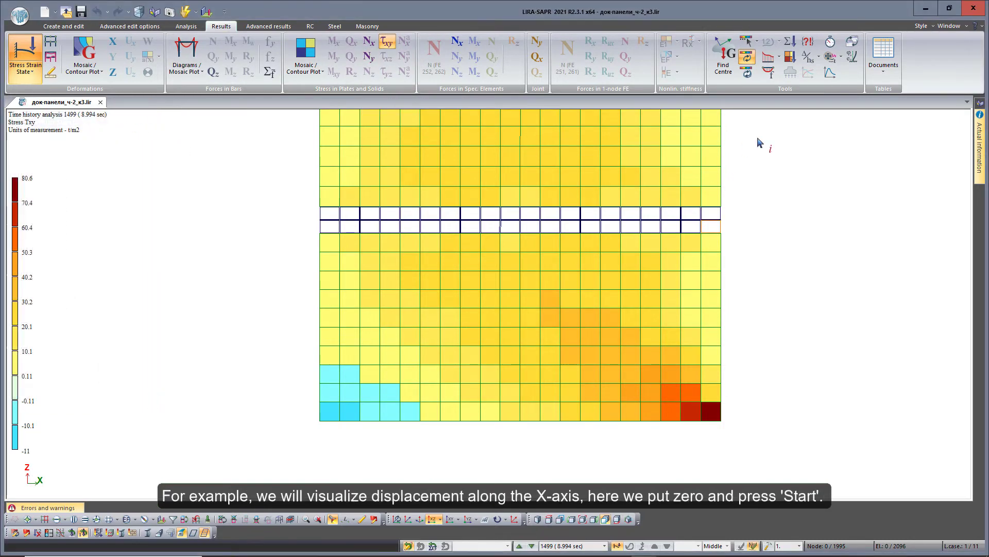
left_click(828, 73)
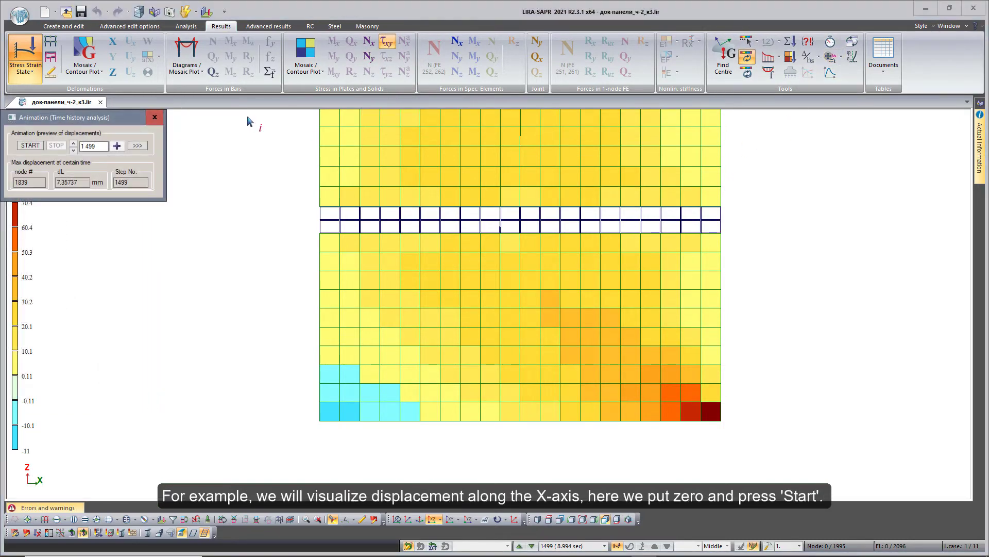
left_click(113, 41)
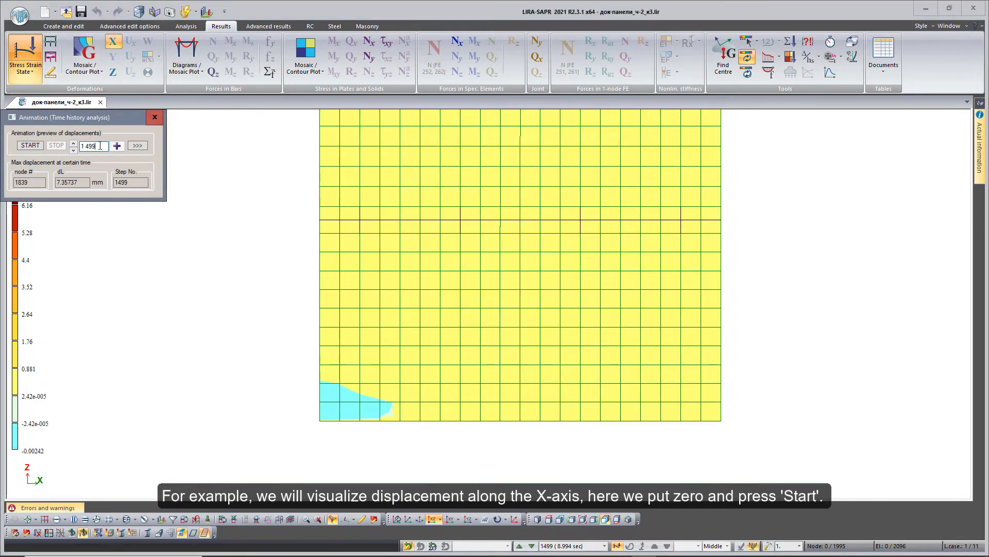
left_click_drag(100, 146, 136, 140)
type("0")
left_click(93, 170)
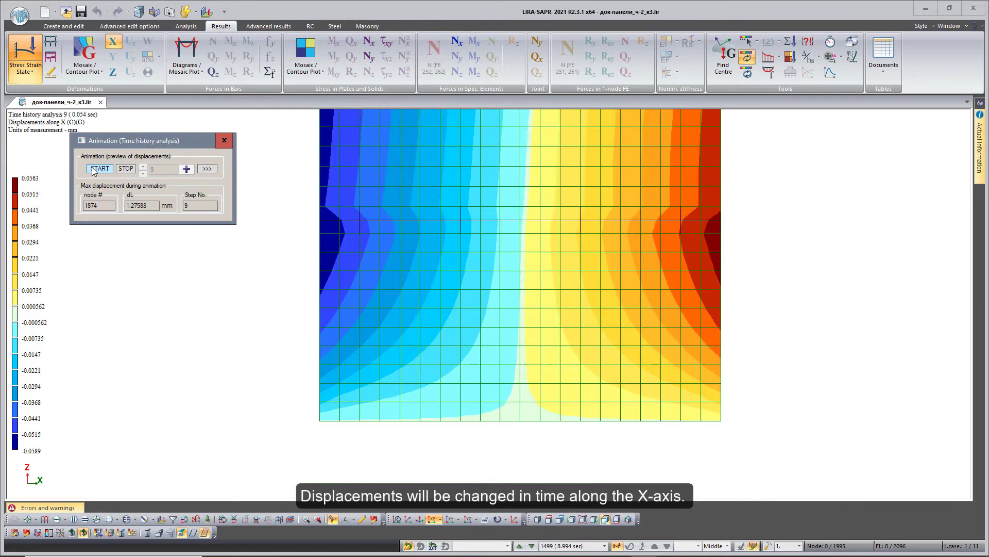
left_click(247, 291)
scroll(257, 288, "down", 5)
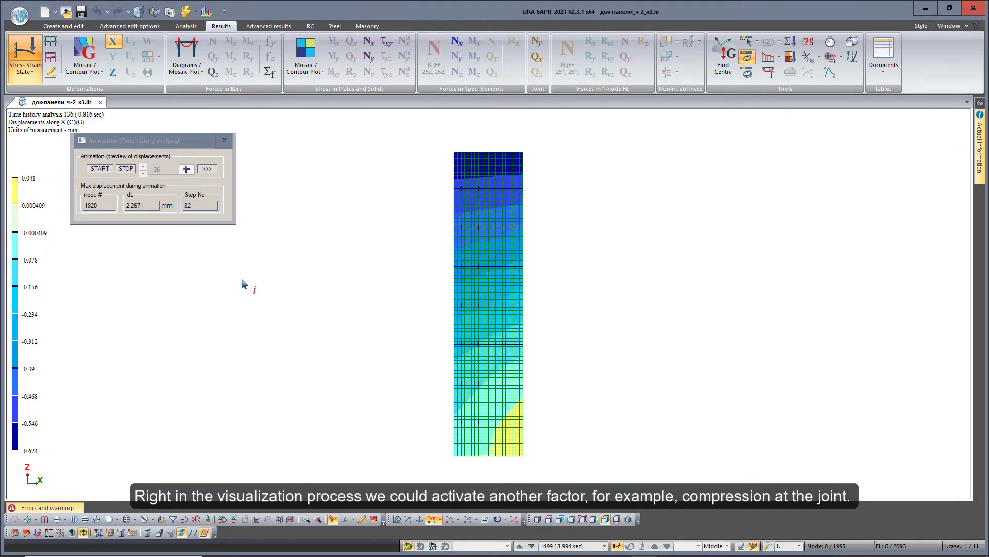
Step: Examine the joint Ny and Qx mosaics and the special-element Nx mosaic while the animation runs
left_click(536, 46)
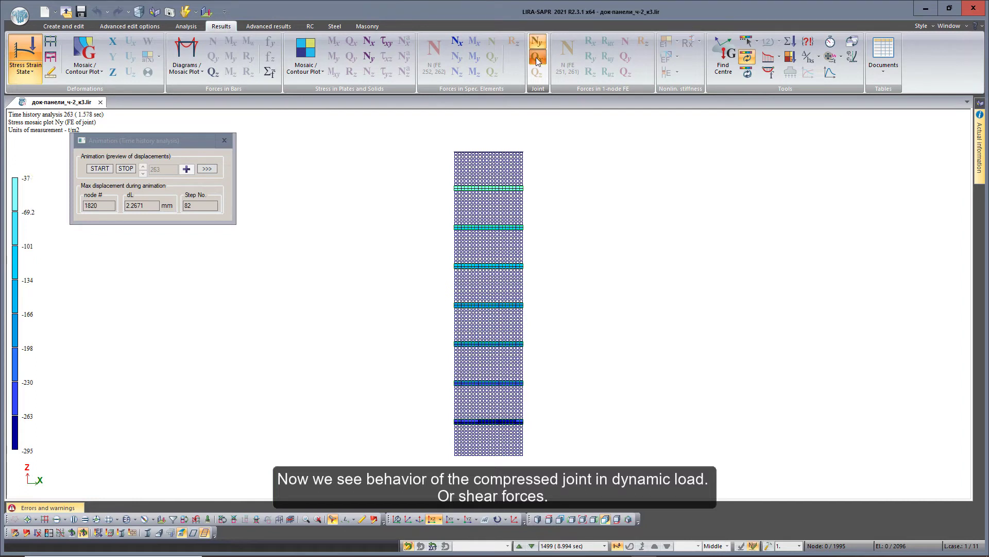
left_click(537, 60)
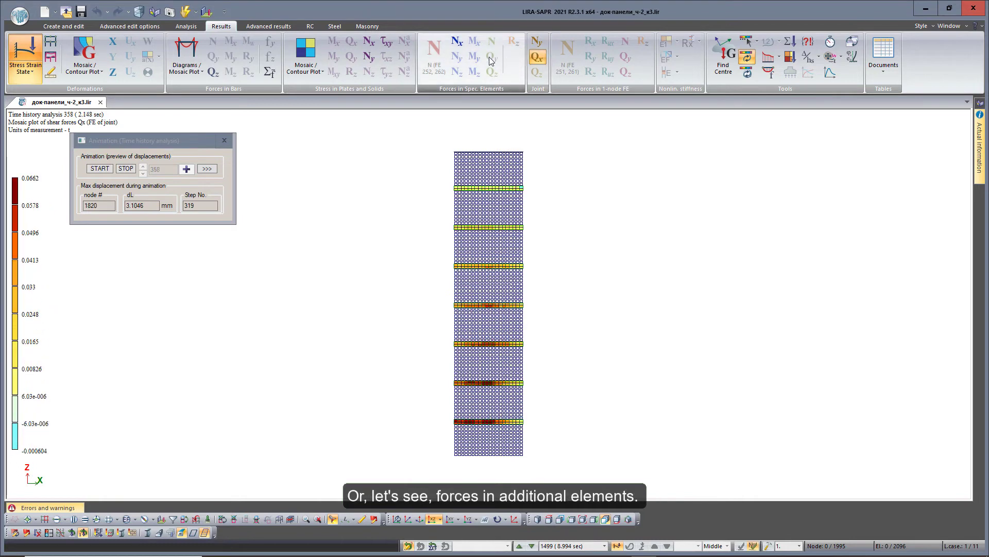
left_click(455, 43)
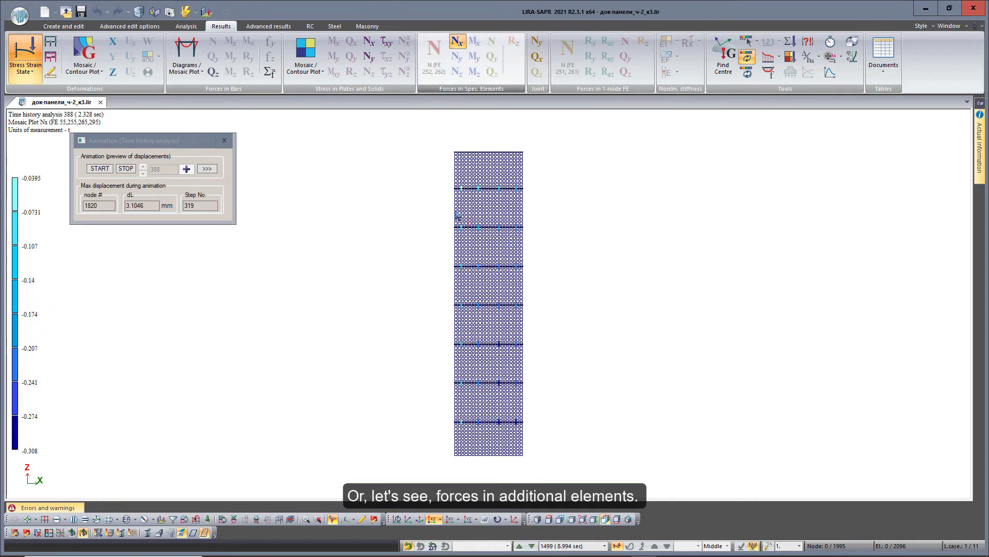
Step: Increase the bar mosaic size in the visualization options to make the special-element Nx mosaic more legible
left_click(380, 519)
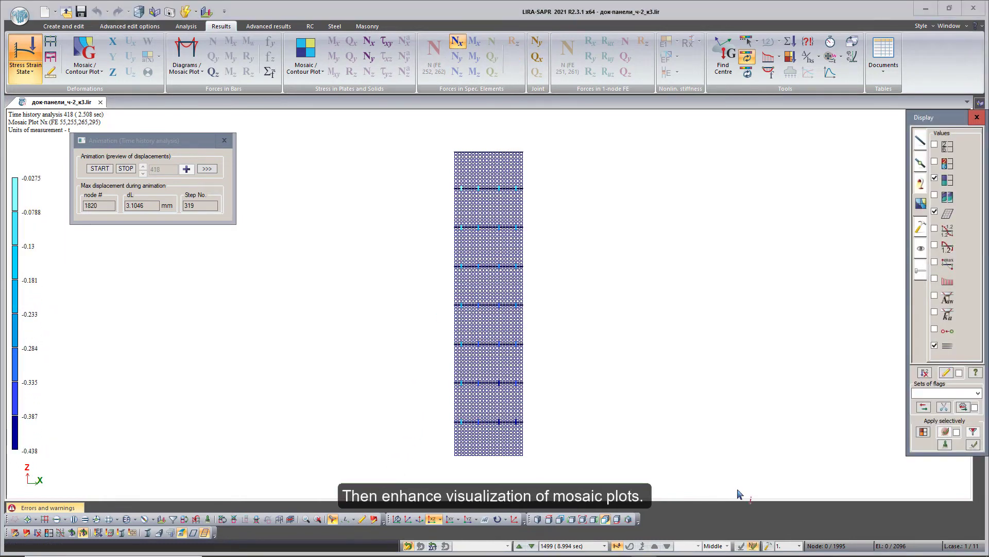
left_click(925, 266)
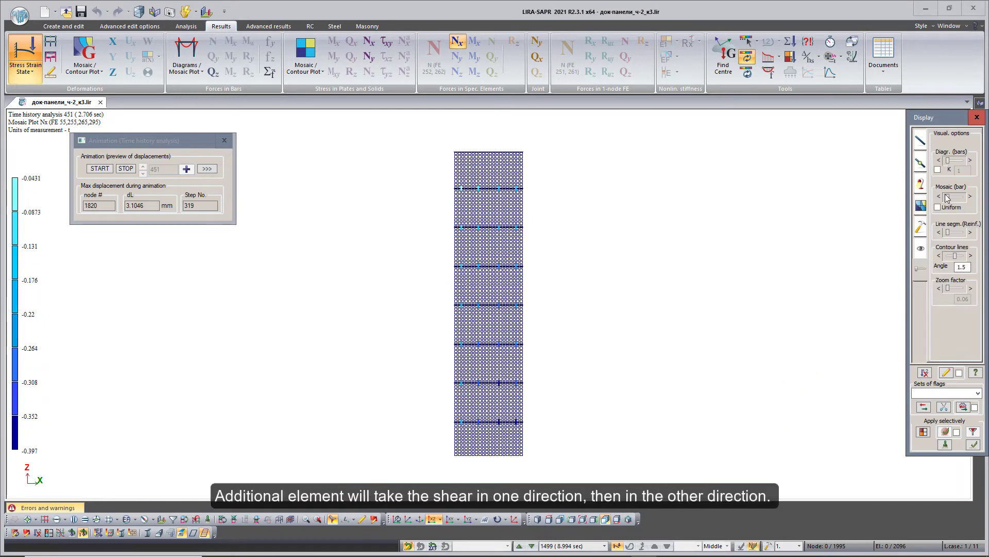
left_click_drag(950, 198, 962, 197)
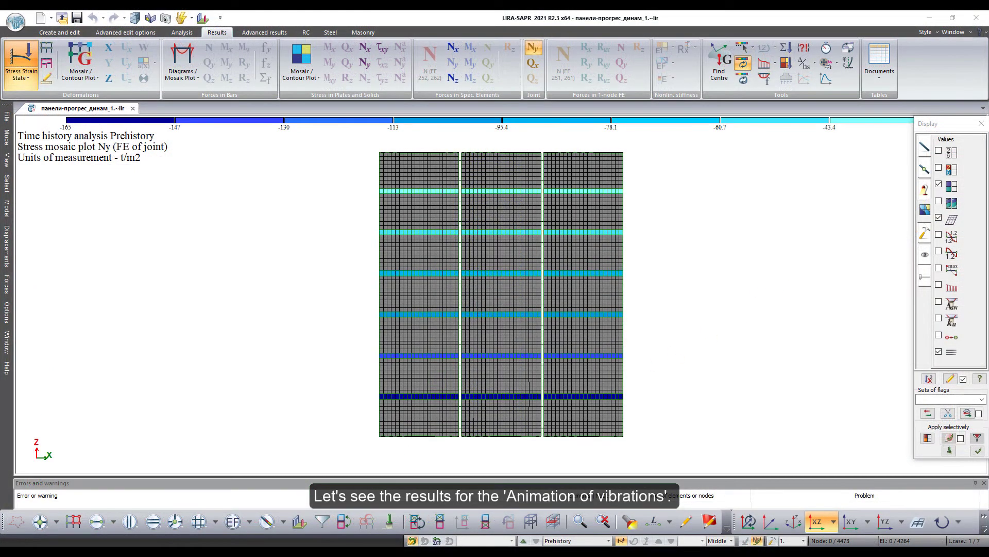
Step: Start the time history vibration animation of the joint Ny mosaic for the model with the removed panel
left_click(826, 62)
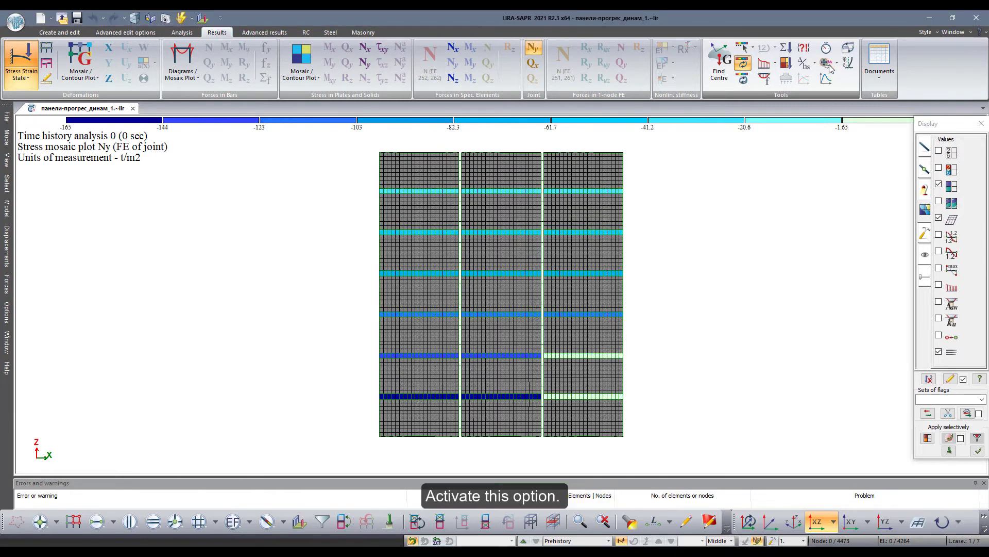
left_click_drag(77, 123, 105, 191)
left_click(55, 219)
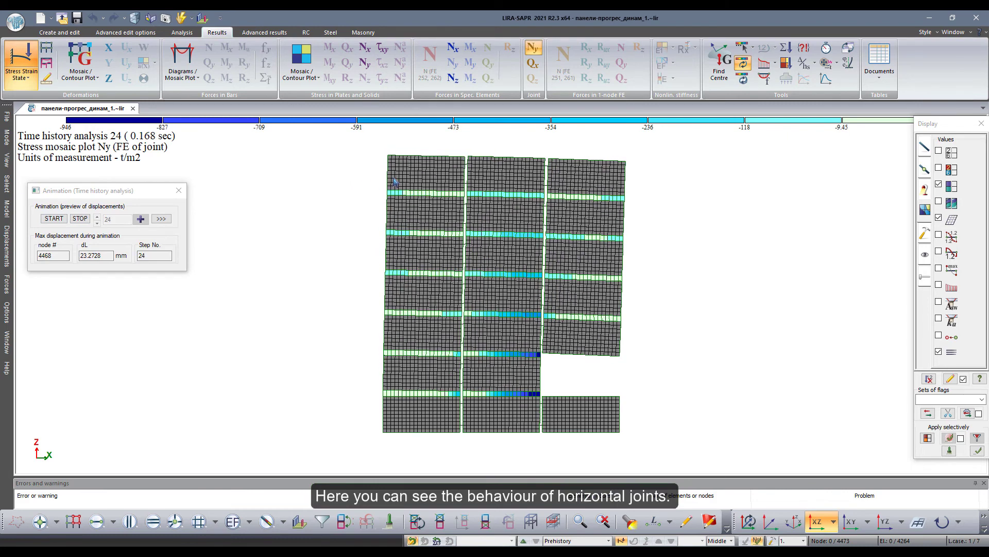
Step: Examine the joint Qx, special-element Nz and plate Nx and Ny mosaics during the removed-panel animation
left_click(534, 65)
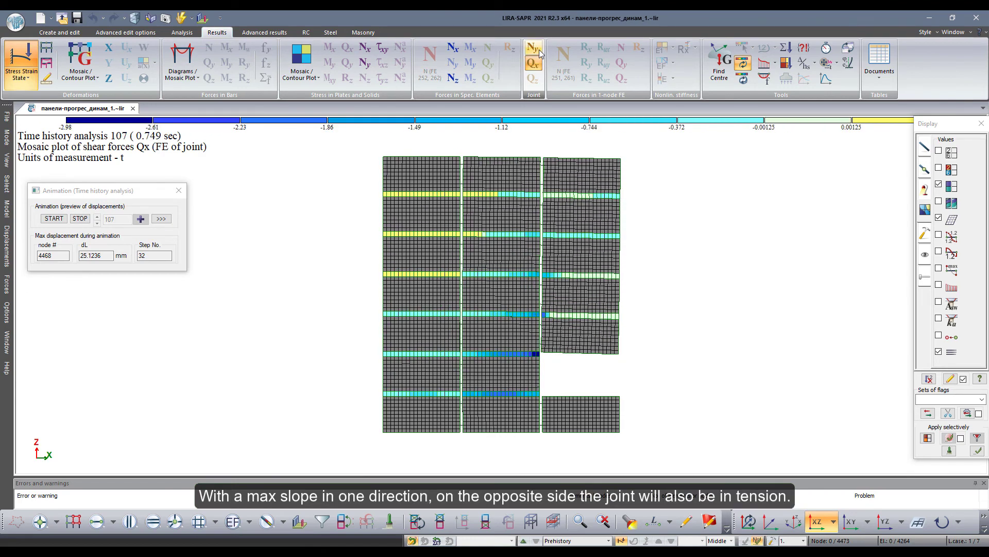
left_click(453, 78)
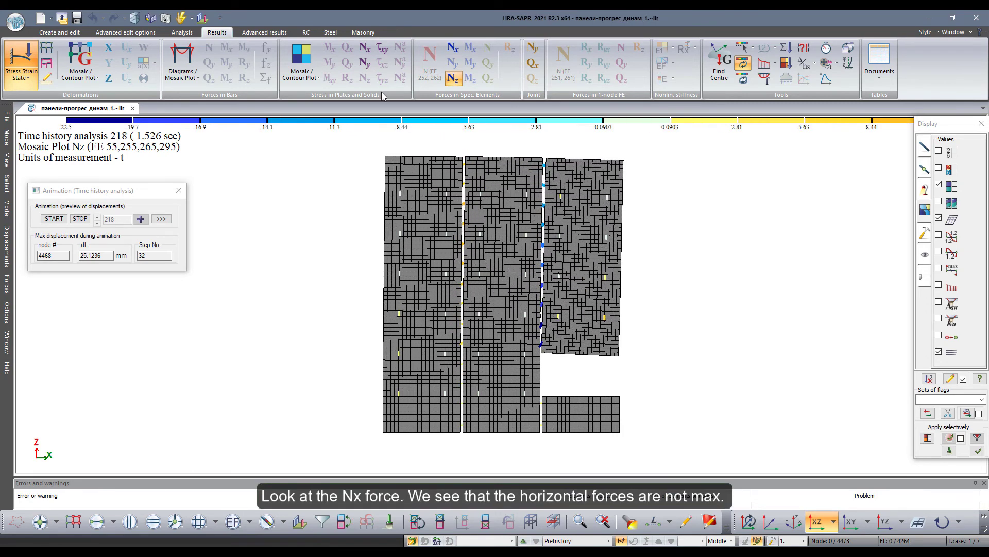
left_click(365, 50)
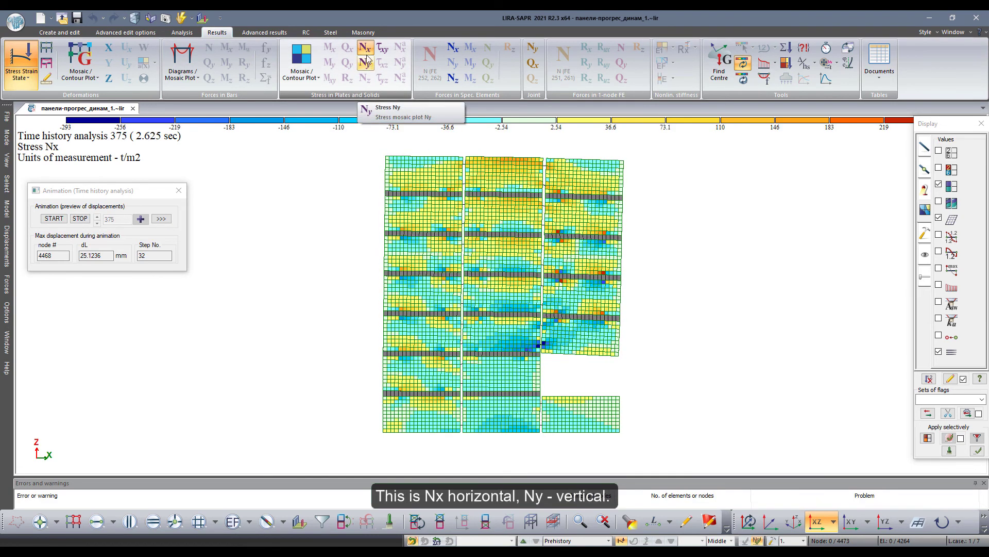
left_click(369, 66)
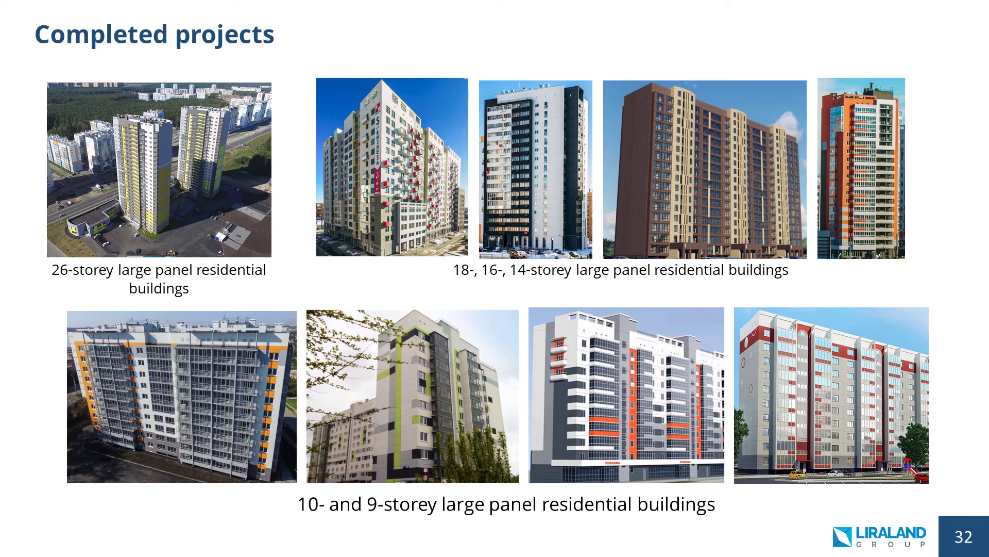
key("Right")
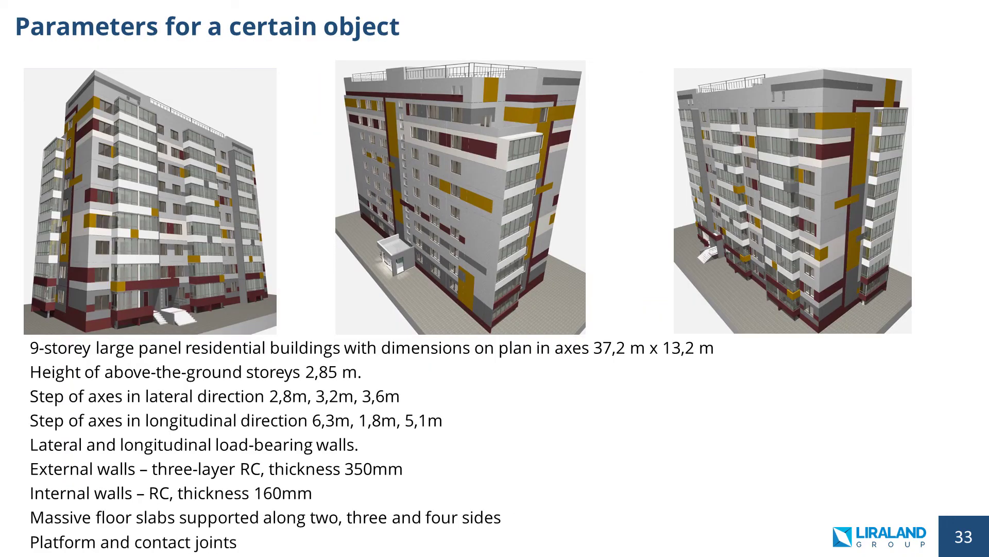